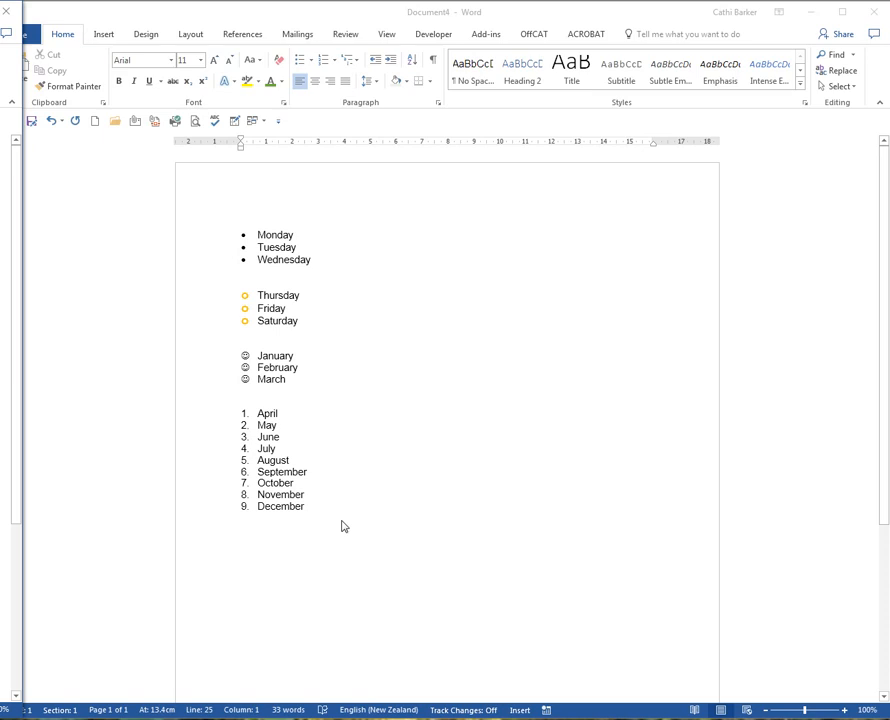
Create a new blank document and write a first line reading "½ ¼ Fractions", using autocorrected fractions.
key(ctrl+n)
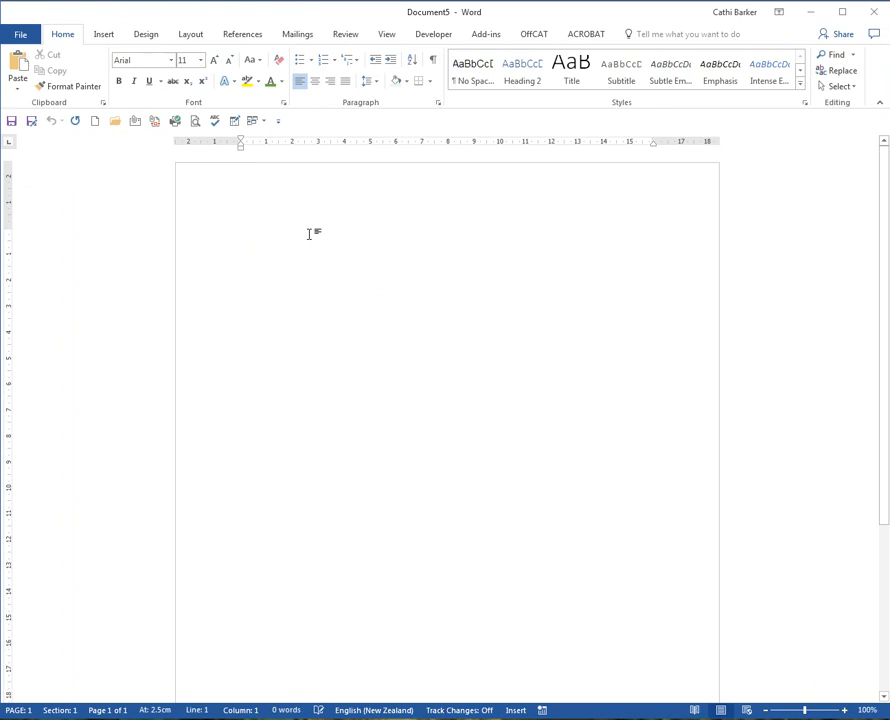
text(1/2)
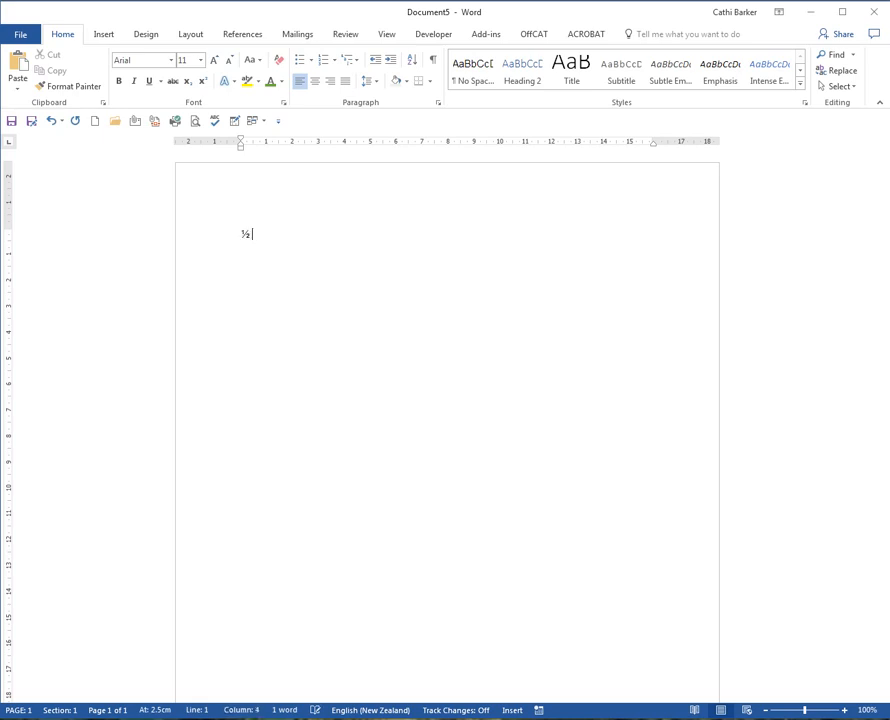
text( 1/4)
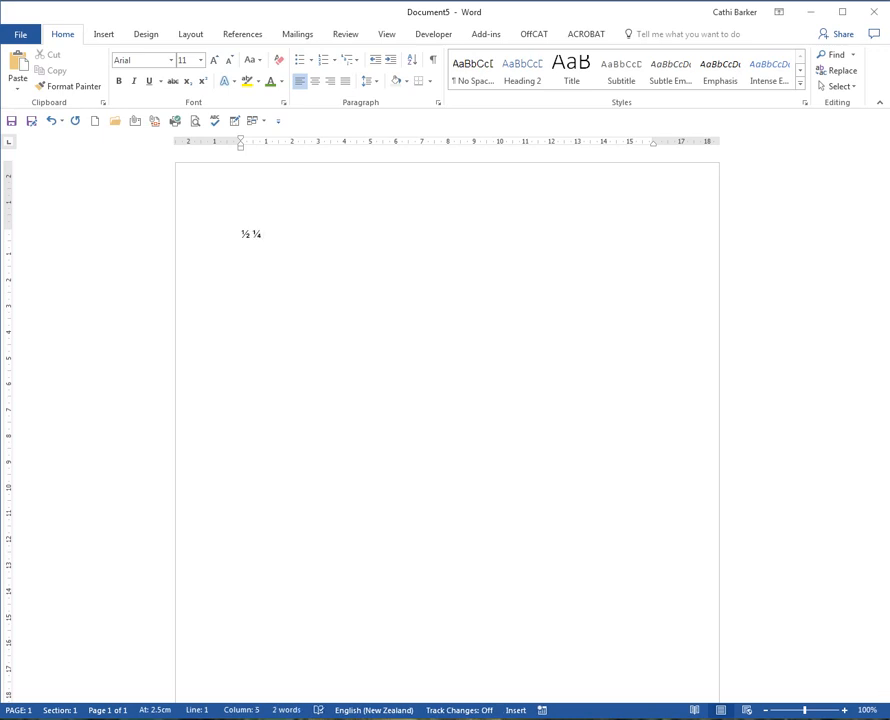
text( Fractio)
key(BackSpace)
key(BackSpace)
text(ions)
key(Return)
Write a second line reading "(c) © (r) ® ™ Symbols", reverting the first (c) and (r) replacements to plain text.
text((c))
key(ctrl+z)
text((c))
text( (r))
key(ctrl+z)
text((r))
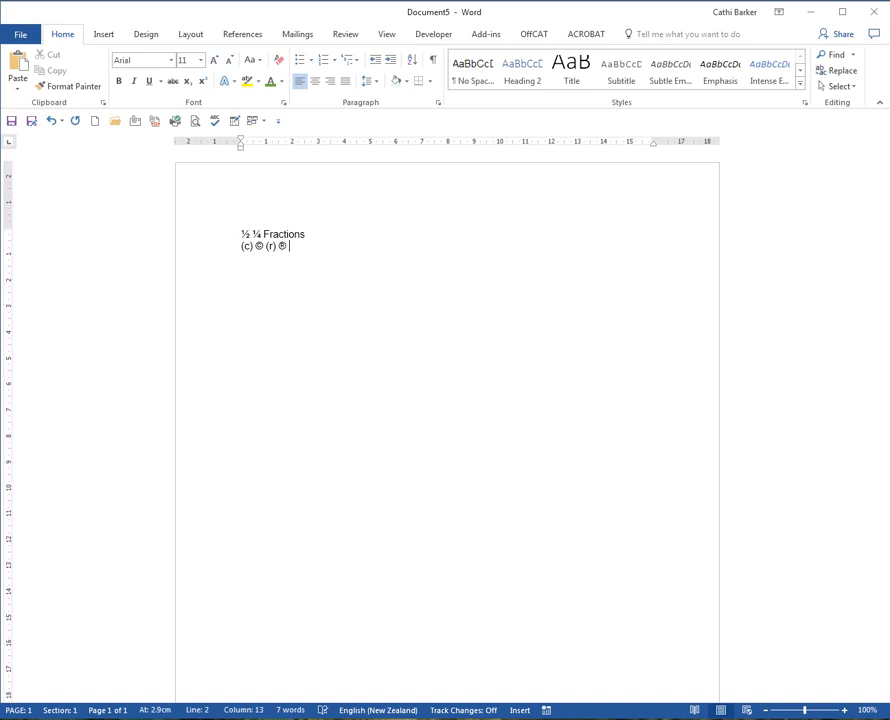
text((TM))
text( Sy)
text(mbols)
key(Return)
Write a third line reading "teh the i I misspellings", undoing the automatic correction of "teh".
text(teh)
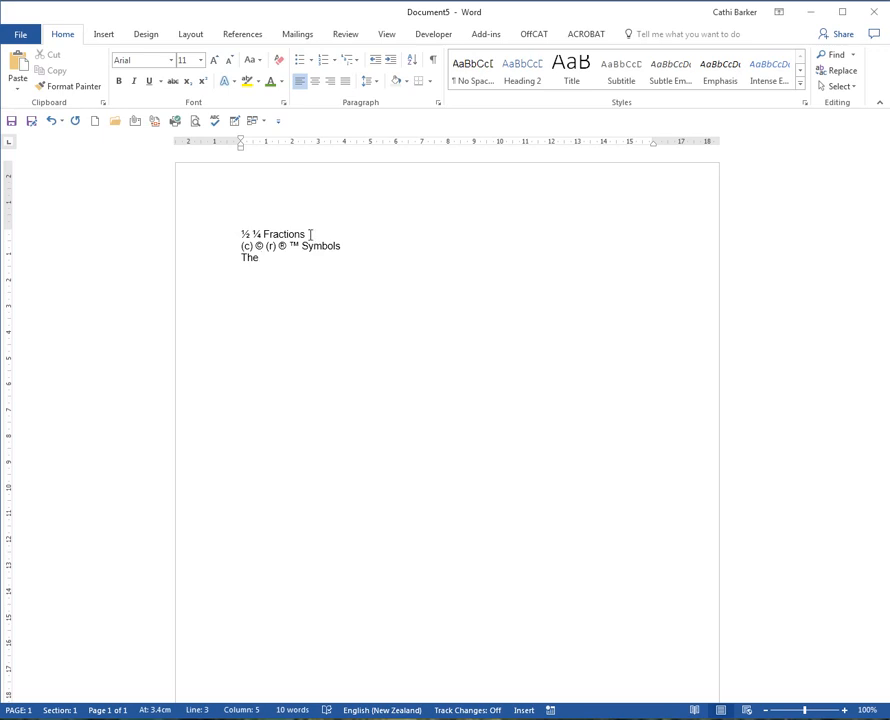
key(ctrl+z)
key(ctrl+z)
text(the i. i misspe)
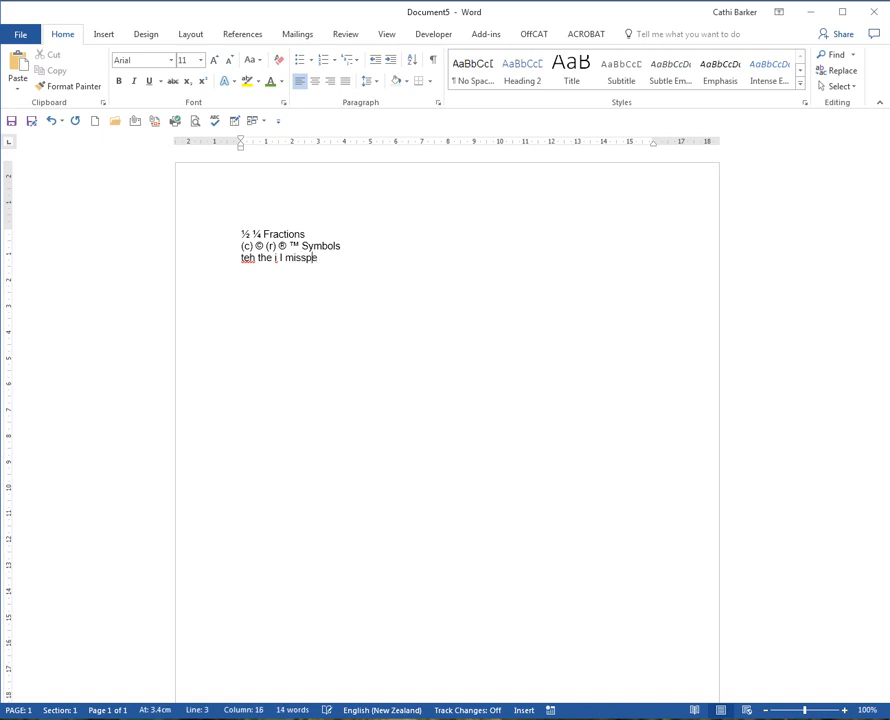
text(llings)
key(Return)
Write a fourth line reading "1st 1st 2nd 3rd Ordinals", with only the first ordinal kept unformatted, and add blank lines below.
text(1st)
key(ctrl+z)
text(1st 2nd 3rd Ordin)
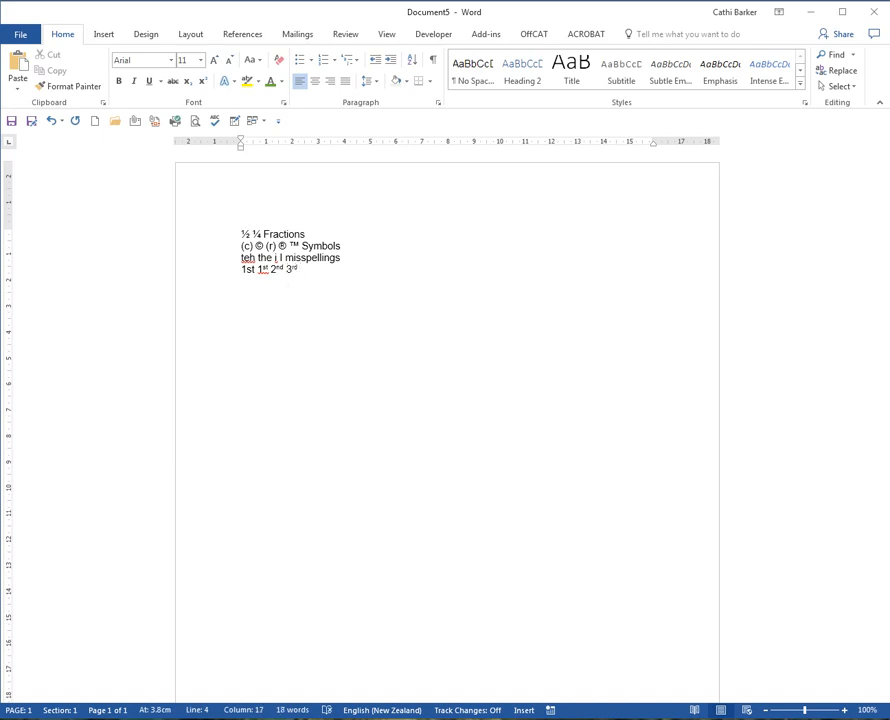
text(al)
key(BackSpace)
key(BackSpace)
key(BackSpace)
text(nals)
key(Return)
key(Return)
key(Return)
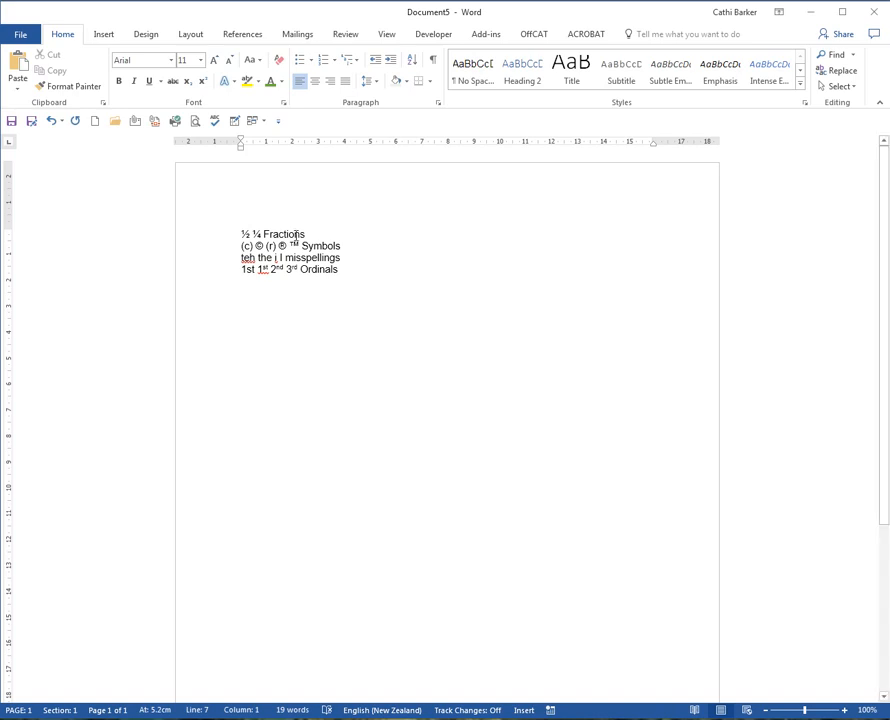
Open the AutoCorrect options from the proofing settings.
click(31, 34)
click(54, 414)
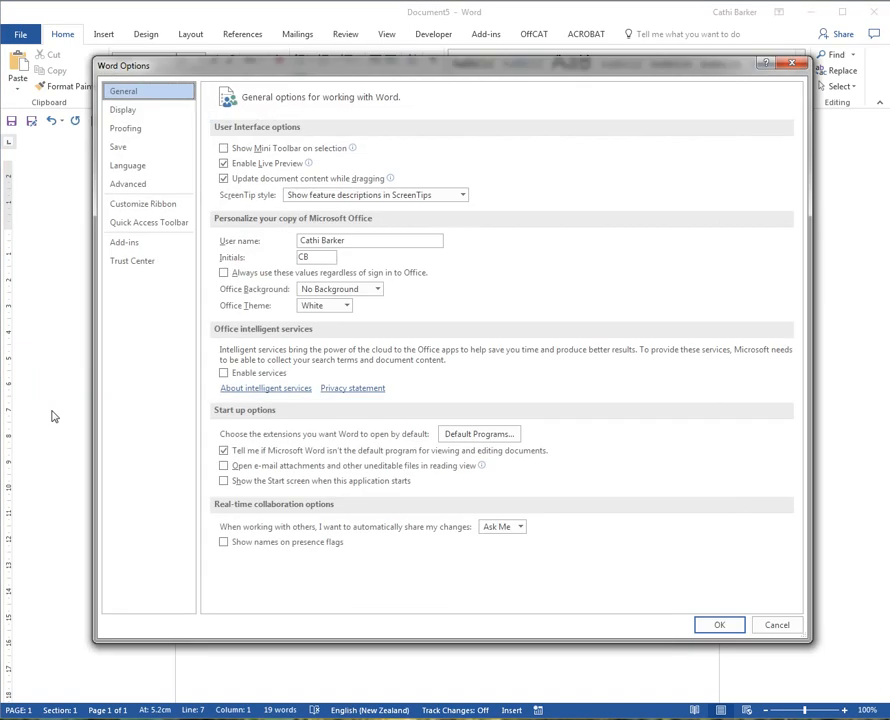
click(126, 129)
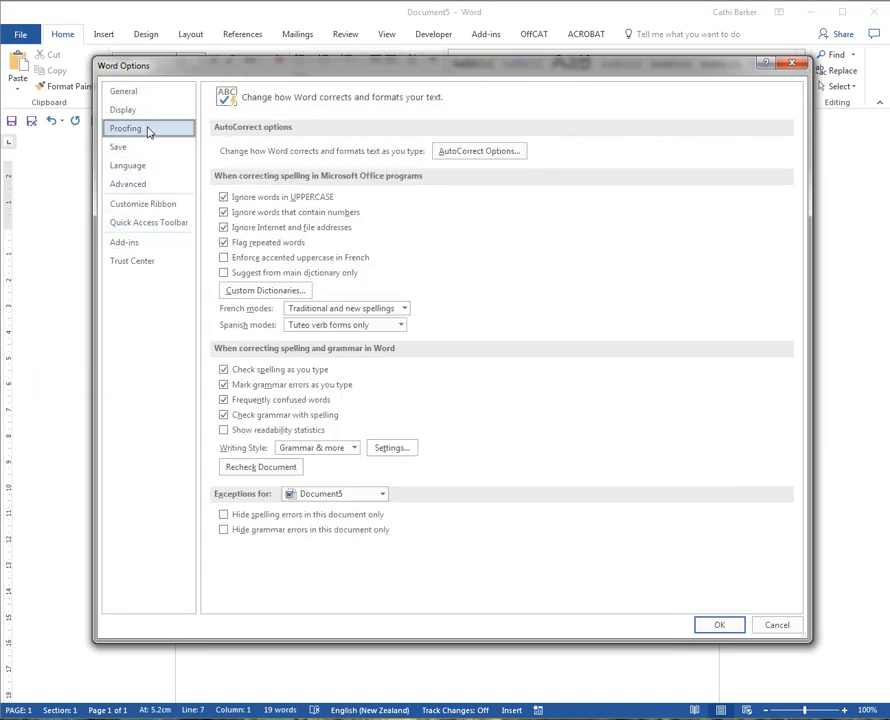
click(485, 155)
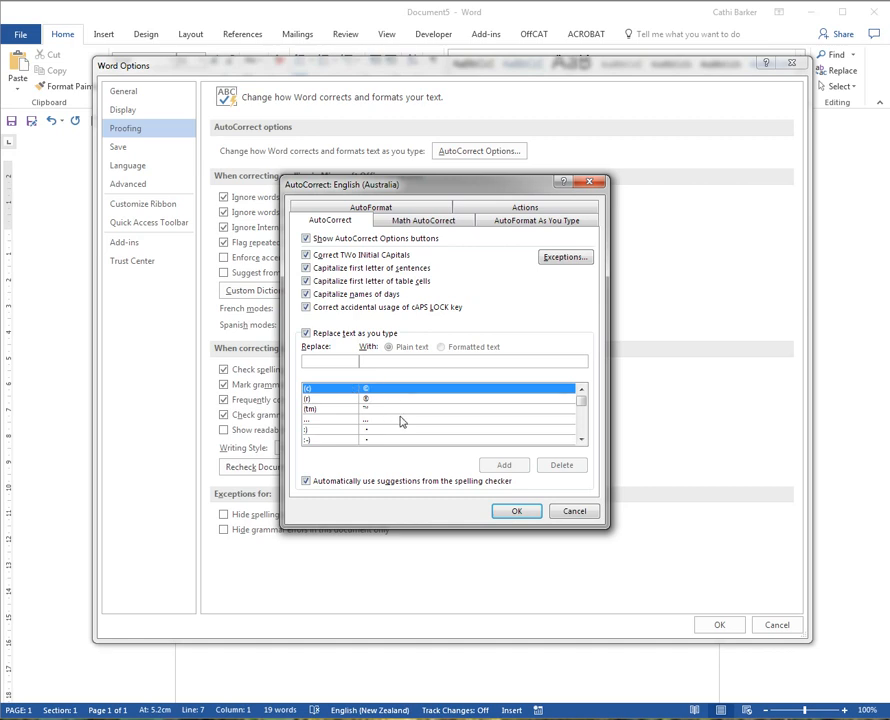
Examine the list of automatic text replacements from its beginning, and the entries beginning with "t".
click(581, 440)
click(582, 441)
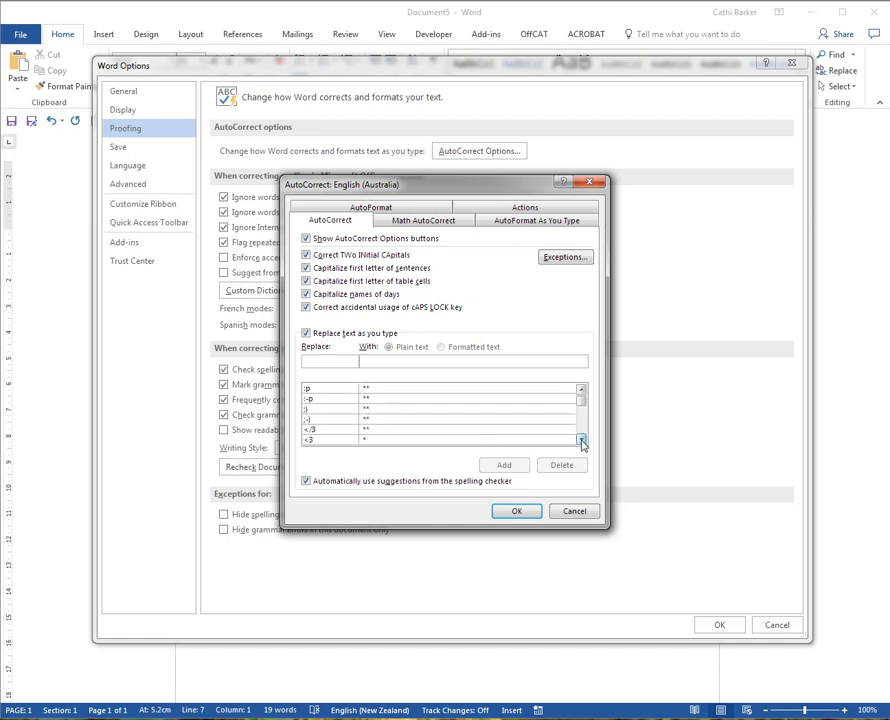
click(582, 441)
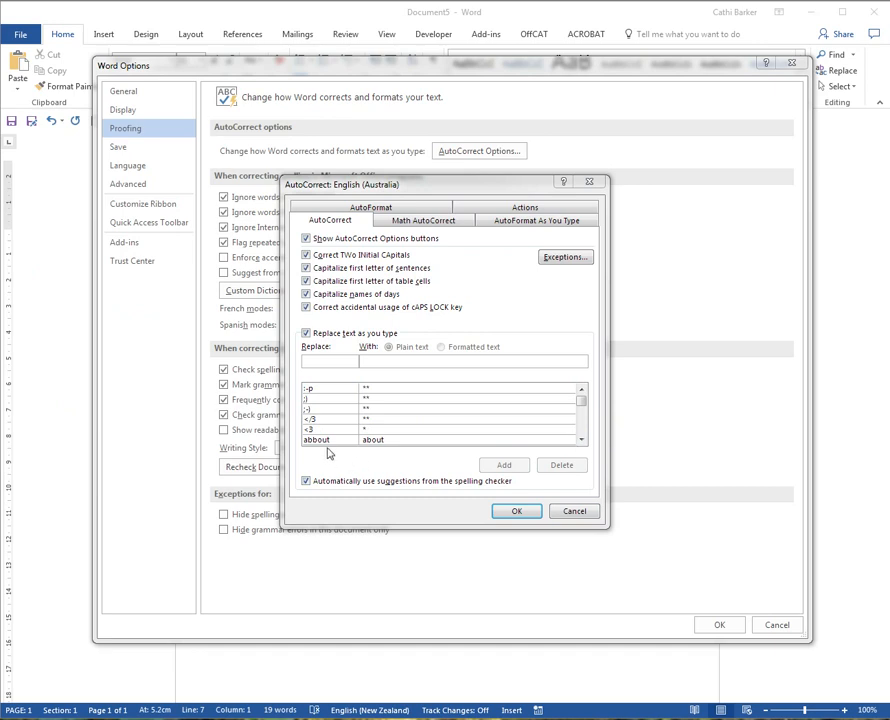
click(582, 441)
click(582, 441)
click(582, 441)
click(582, 441)
click(582, 441)
click(582, 441)
scroll(582, 441, down, 2)
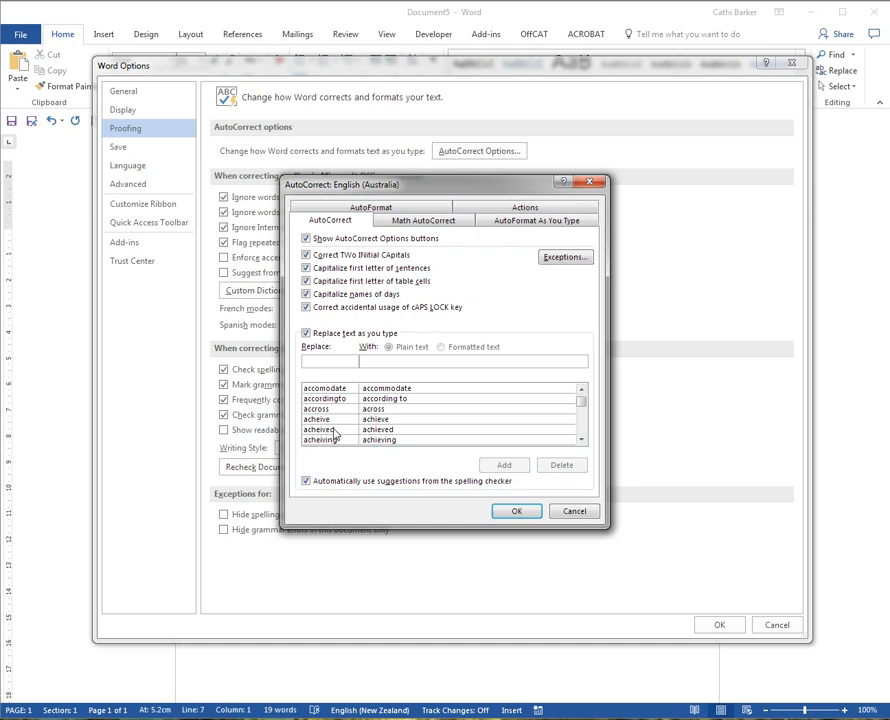
click(581, 440)
click(581, 440)
click(581, 440)
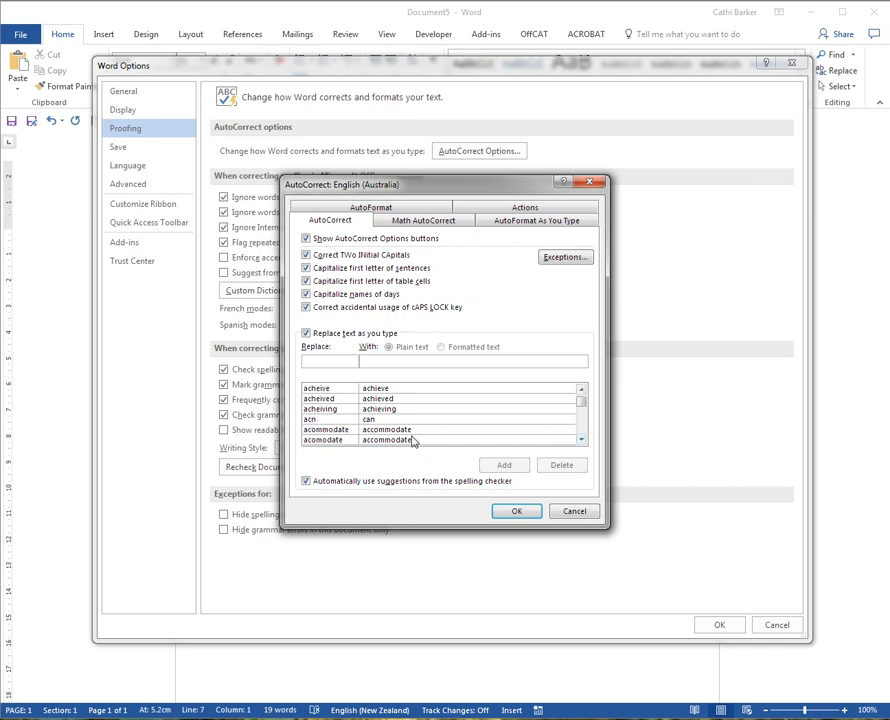
click(581, 441)
click(581, 441)
click(581, 441)
click(581, 441)
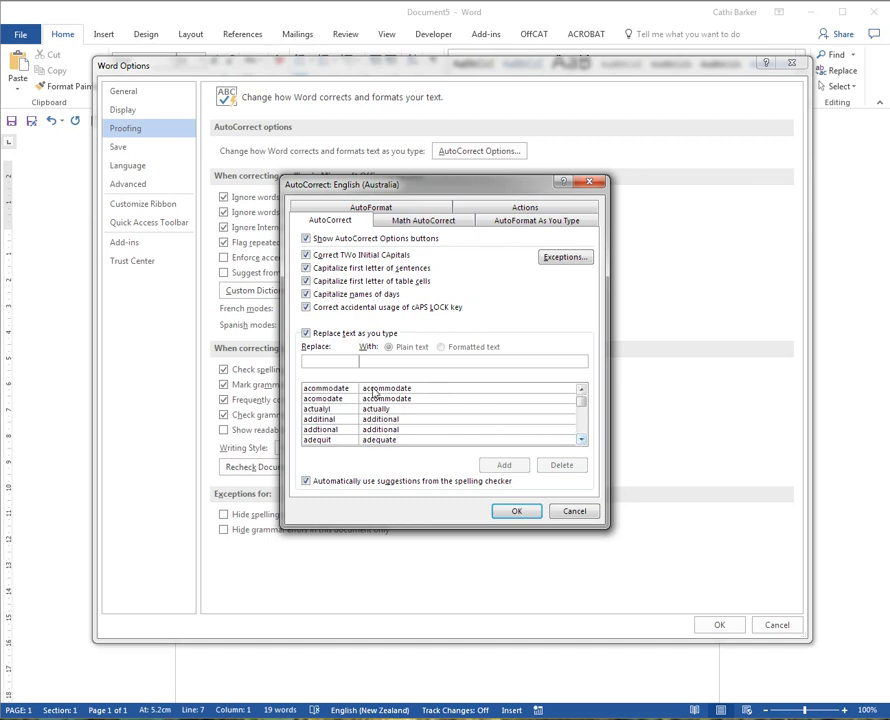
click(328, 360)
text(t)
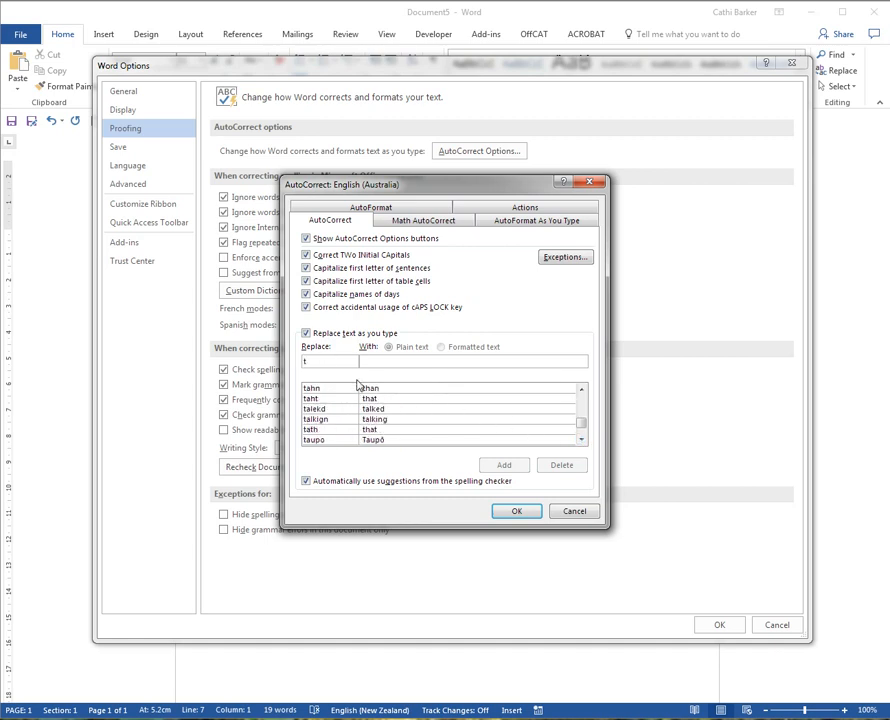
click(581, 441)
click(581, 441)
click(581, 441)
click(581, 441)
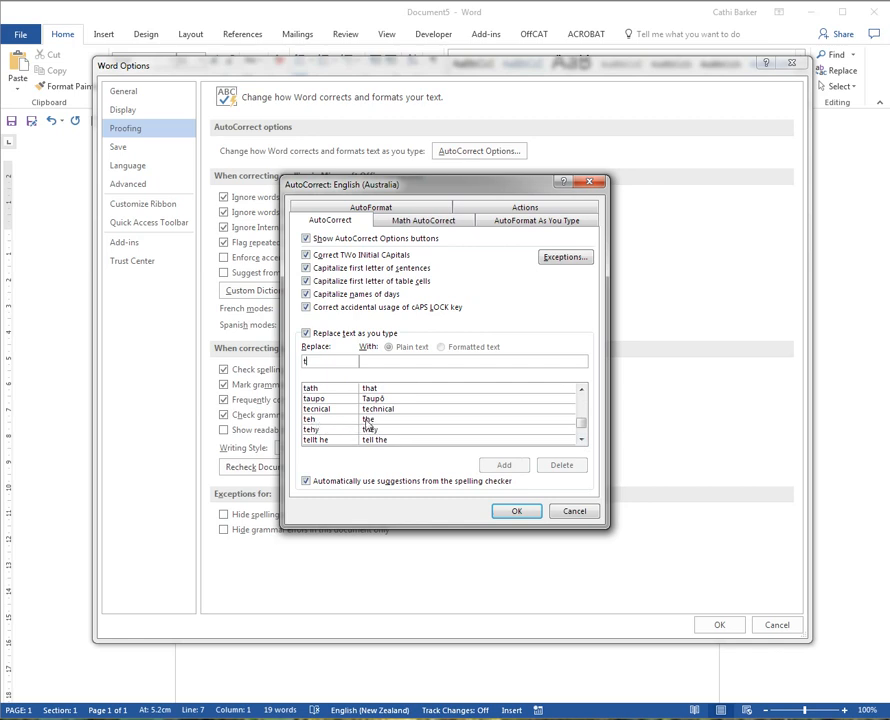
Add an AutoCorrect entry that replaces "cb" with the author's full name.
key(BackSpace)
text(cb)
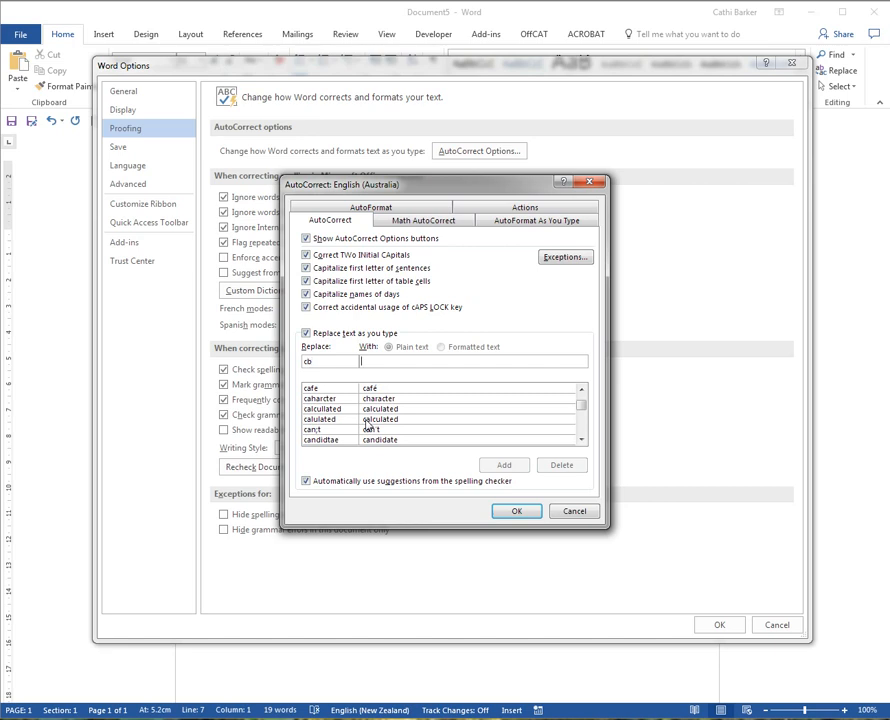
text(Cathi Barker)
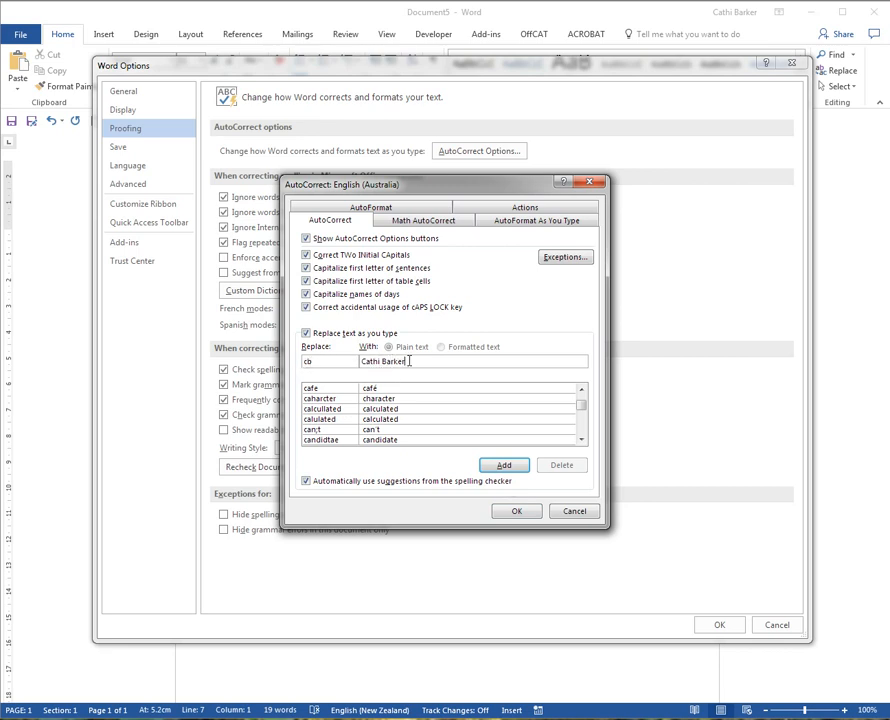
click(505, 466)
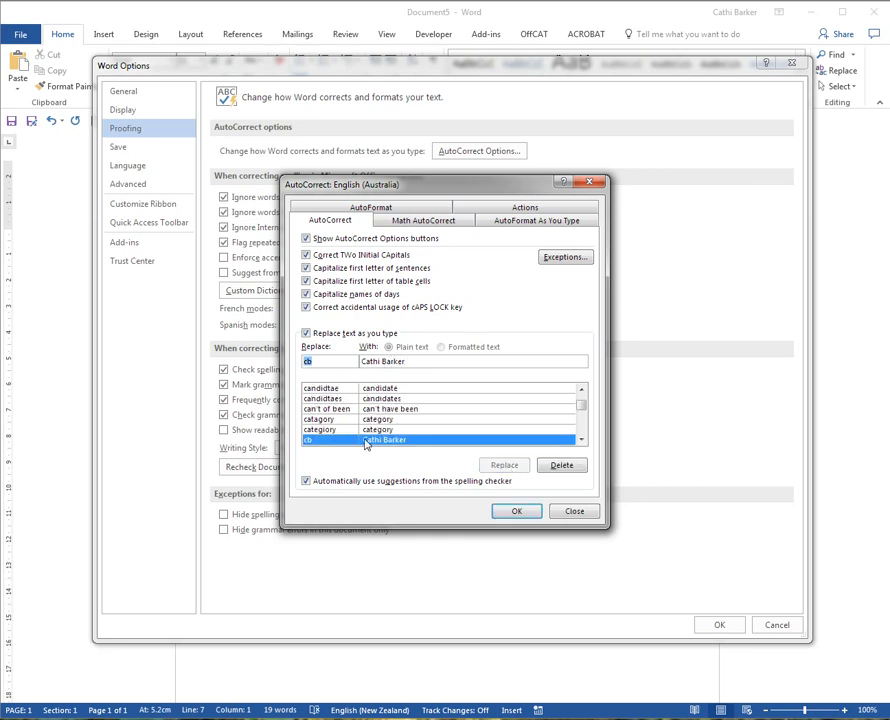
Add an AutoCorrect entry that replaces "ss" with "Software Solutions".
text(ss)
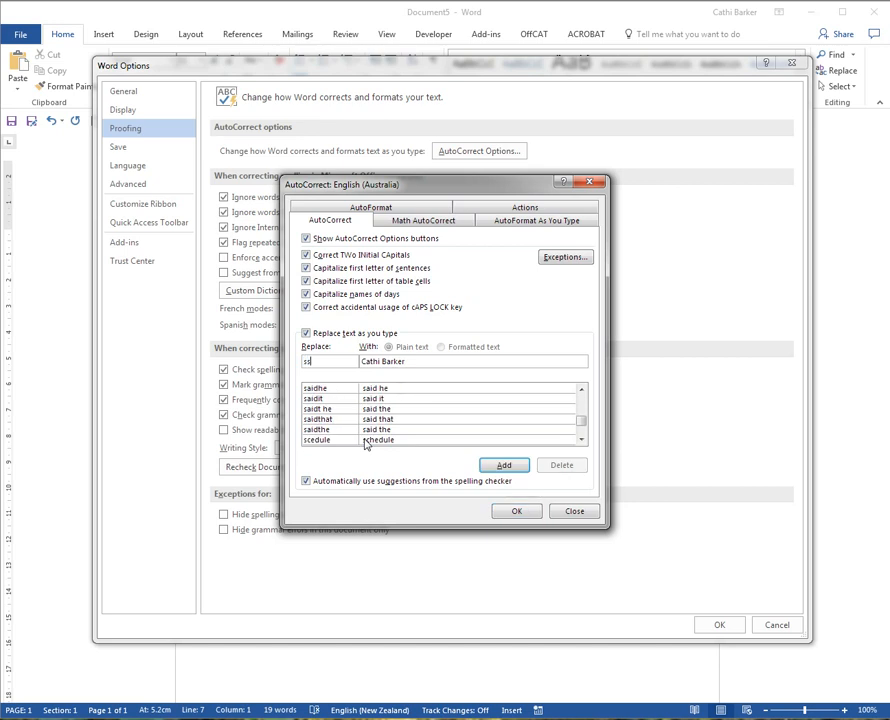
key(Caps_Lock)
text(sOFT)
key(BackSpace)
key(BackSpace)
key(BackSpace)
key(Tab)
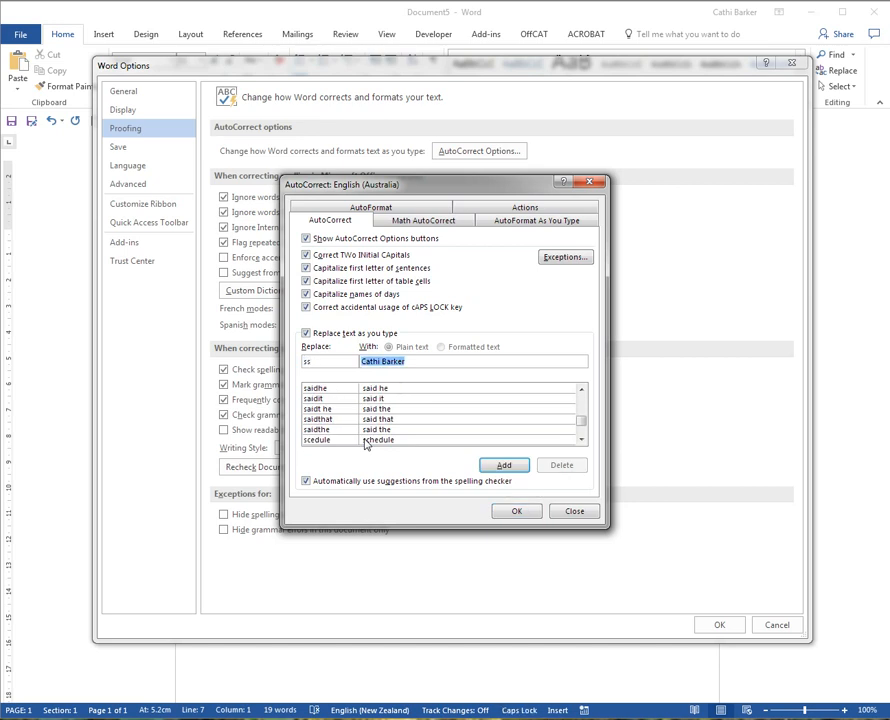
key(Caps_Lock)
text(Software S)
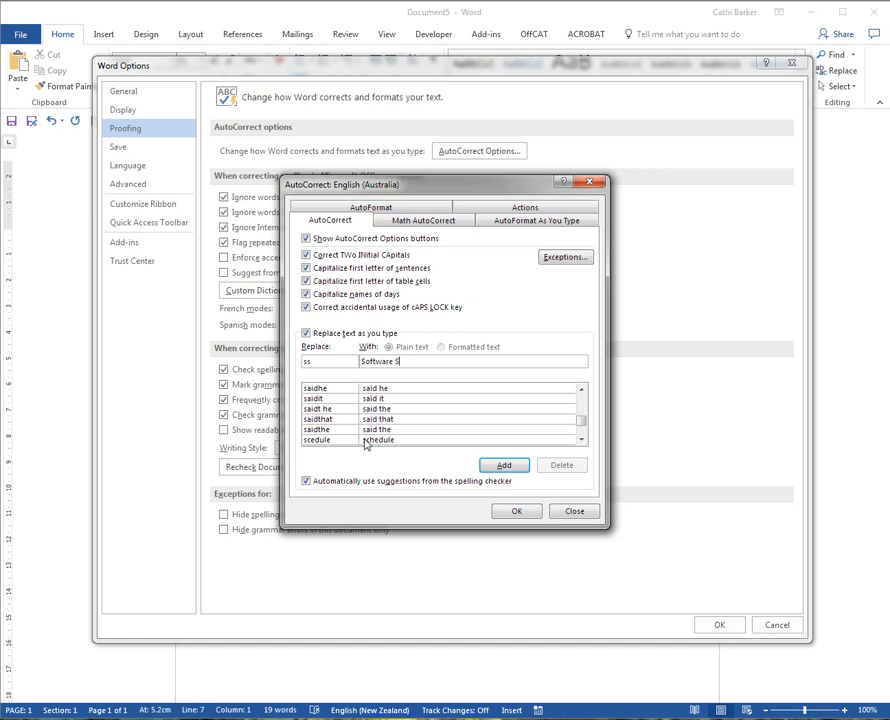
text(olutions)
click(503, 465)
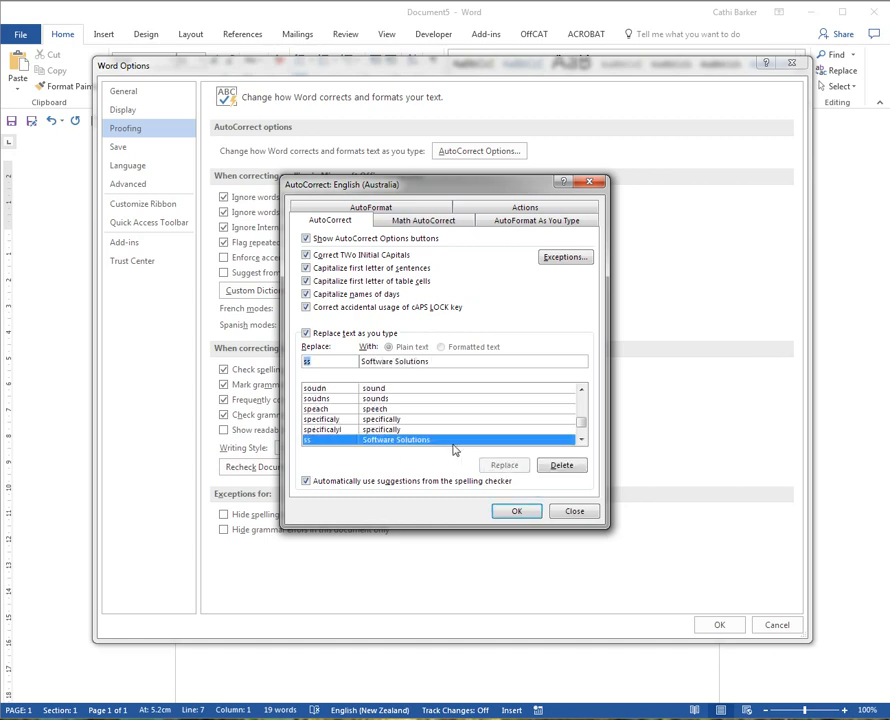
Add an AutoCorrect entry that replaces "xl" with "Microsoft Excel for Windows".
text(xl)
key(Tab)
text(M)
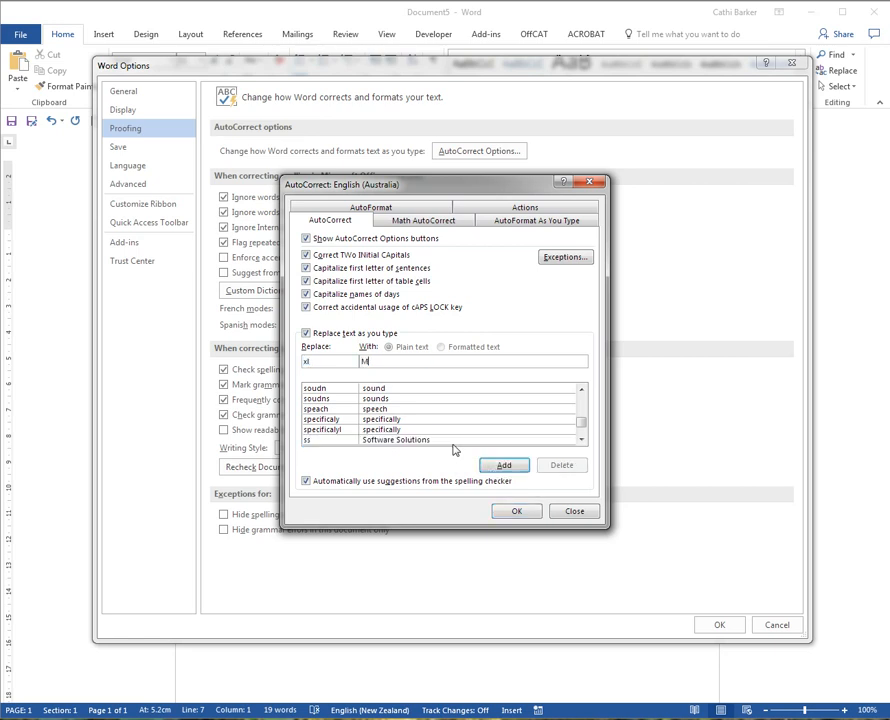
text(icrosoft Excel for Windows)
click(504, 465)
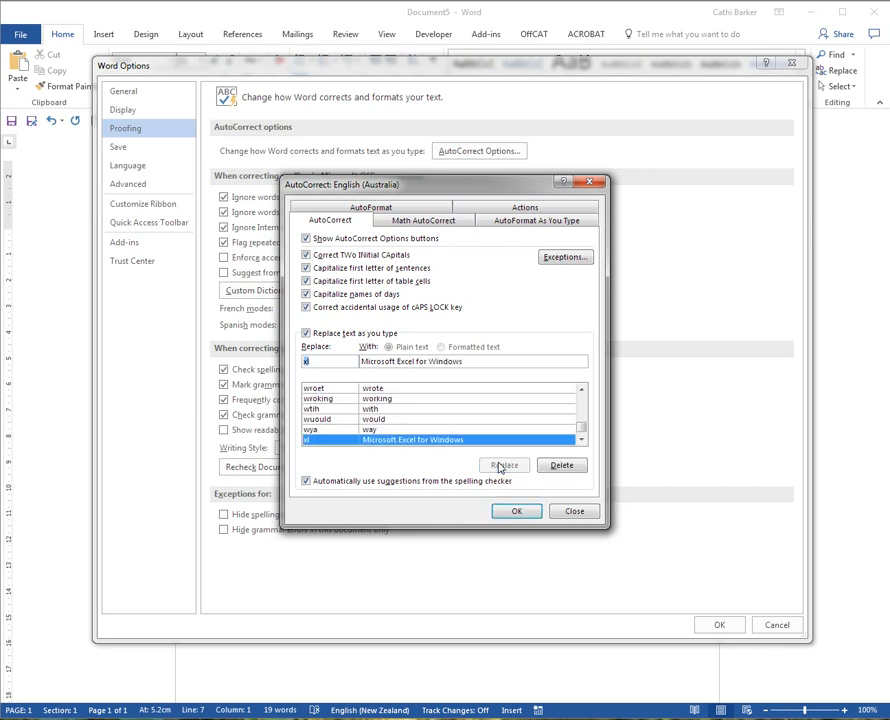
Add an AutoCorrect entry that replaces "ww" with "Microsoft Word for Windows" and accept the option changes.
text(ww)
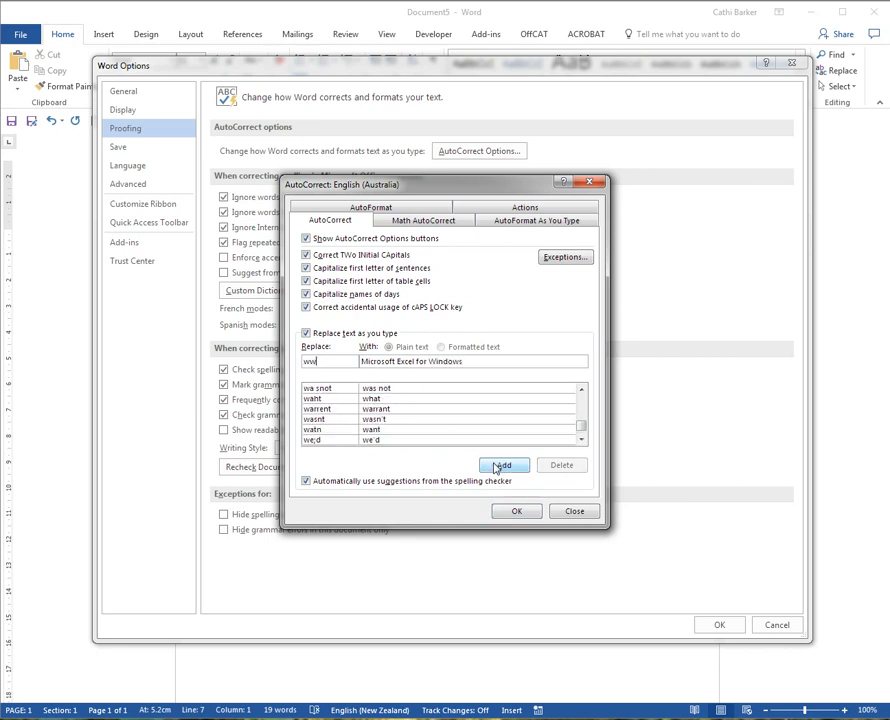
double_click(405, 361)
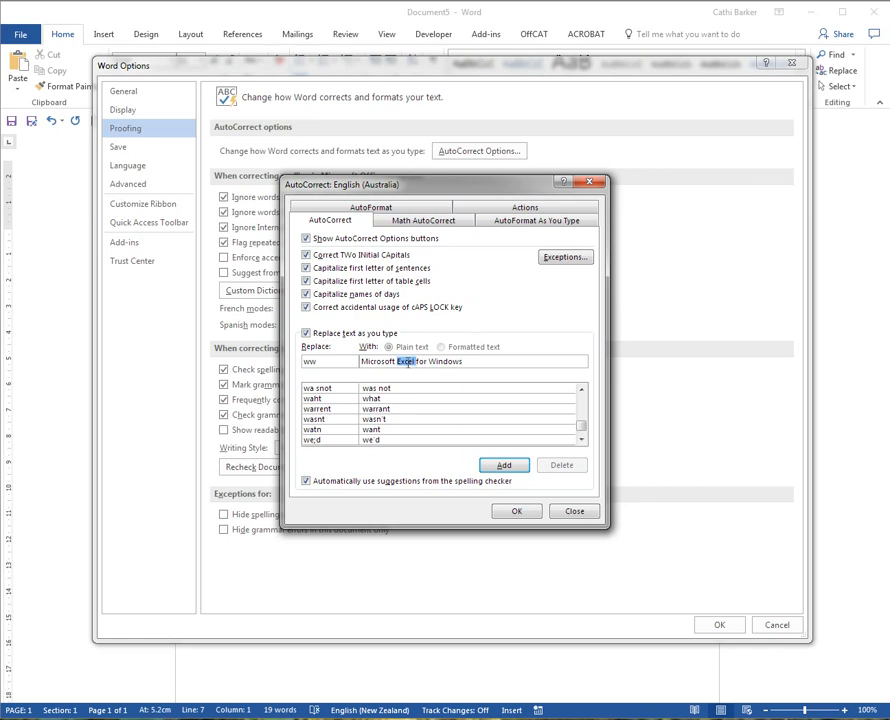
text(Word)
click(505, 466)
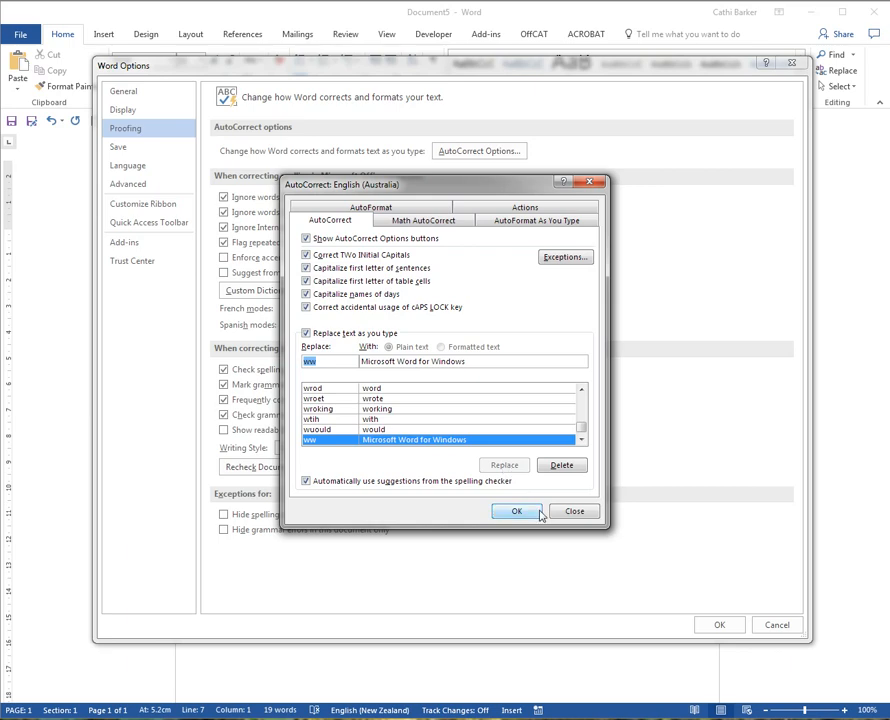
click(516, 512)
click(716, 625)
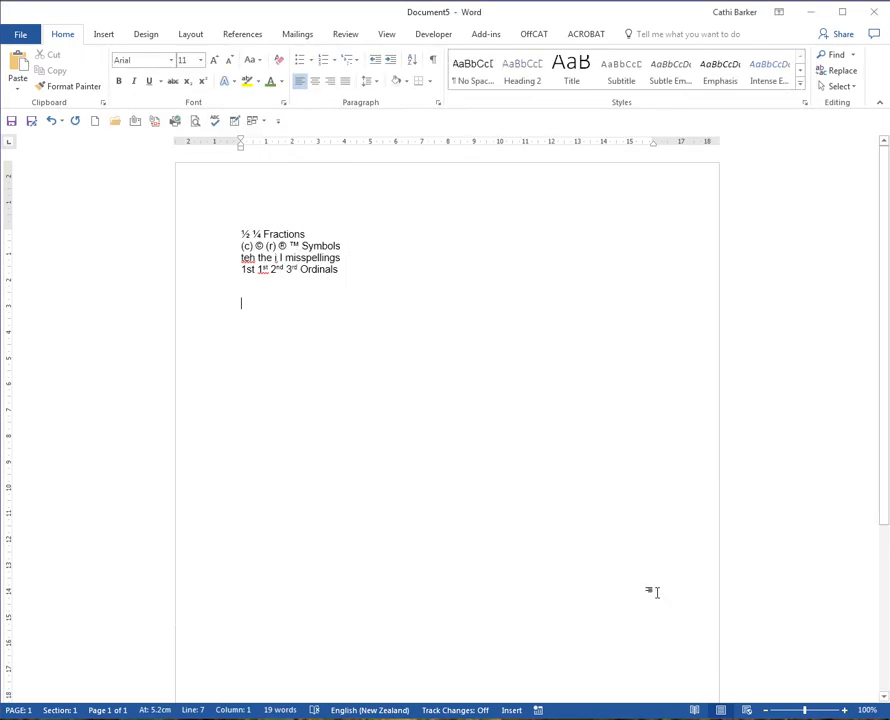
Enter the abbreviations ss, cb, xl and ww on separate lines below the ordinals so AutoCorrect expands them.
text(s)
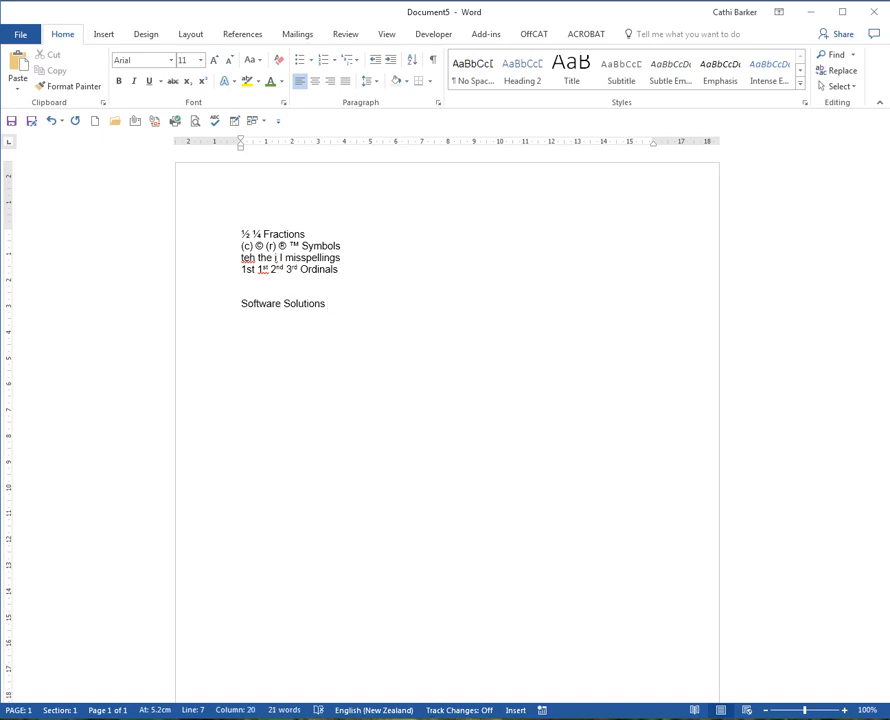
text(s cb xl wo)
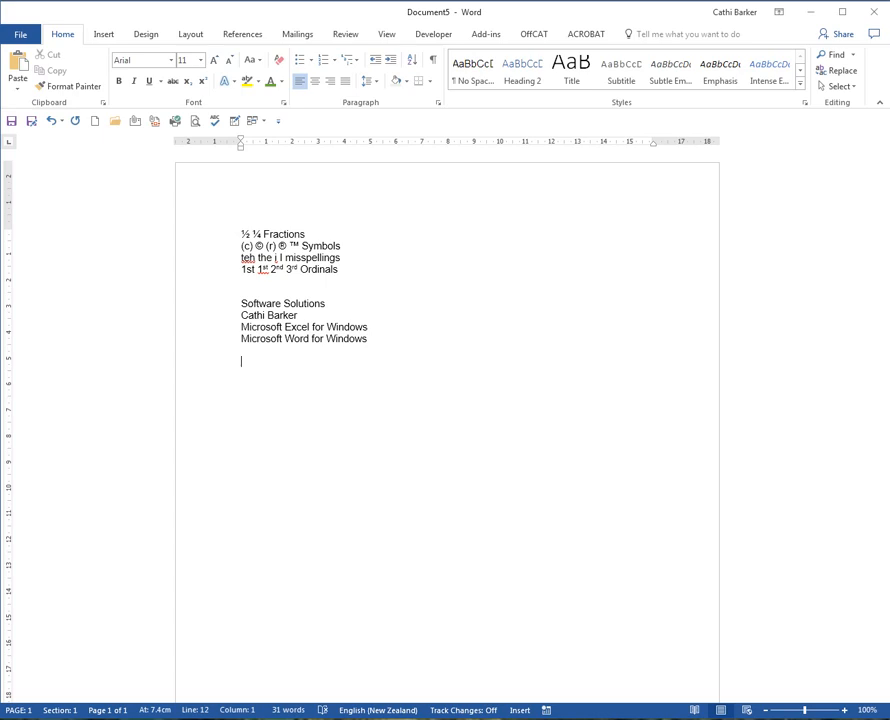
Enter "Whakat" on the line below the expanded entries and show the (normal text) font's characters in the Symbol dialog.
text(Whakat)
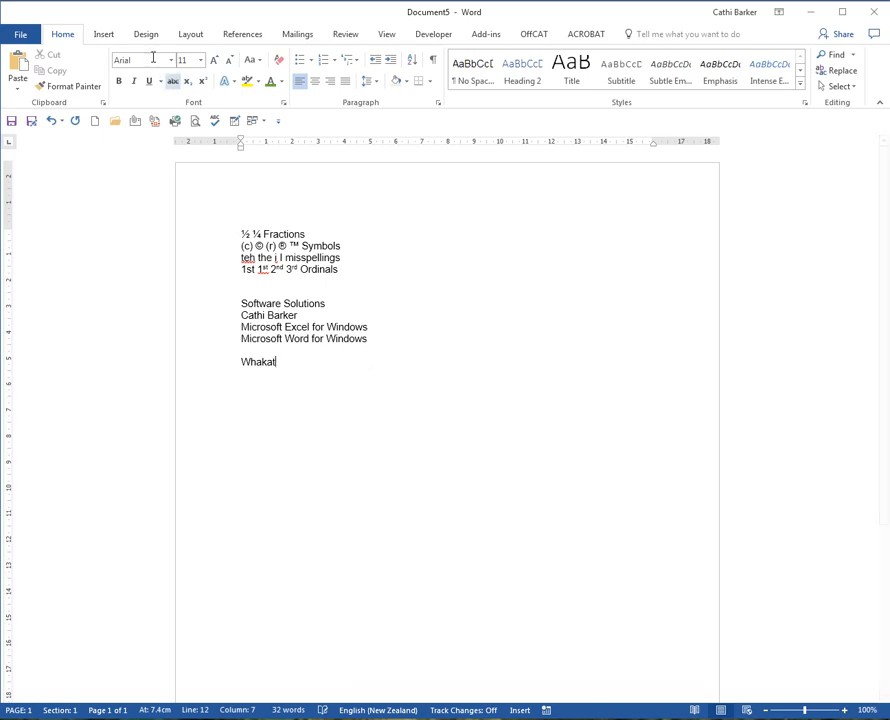
click(106, 35)
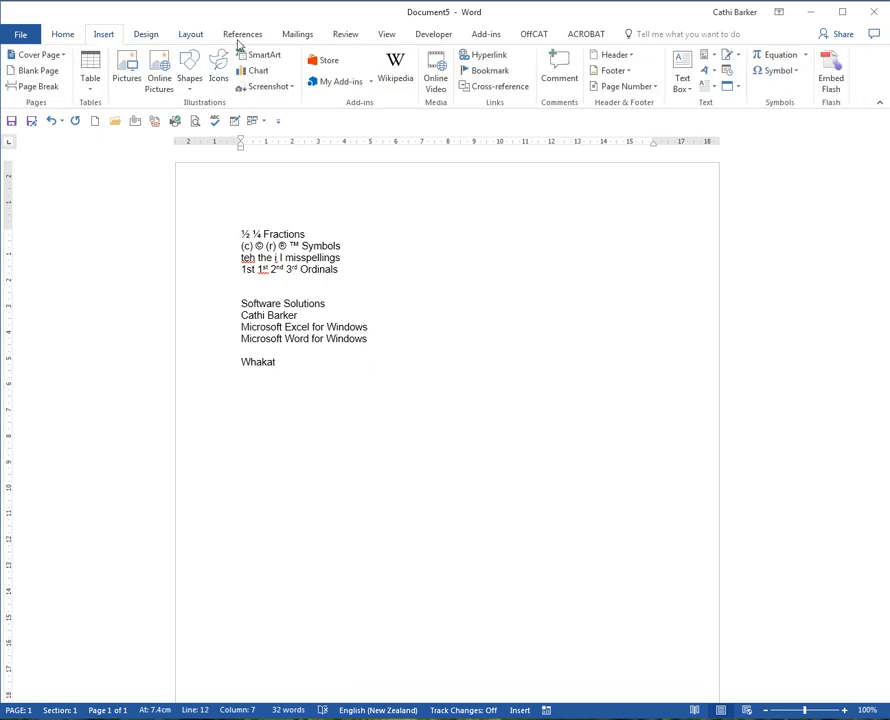
click(789, 71)
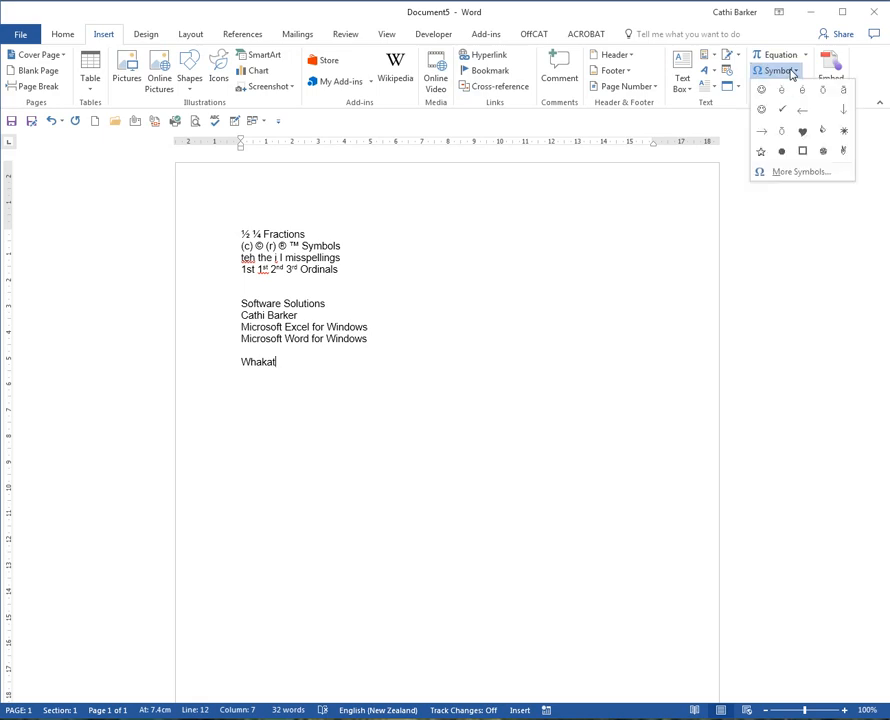
click(803, 177)
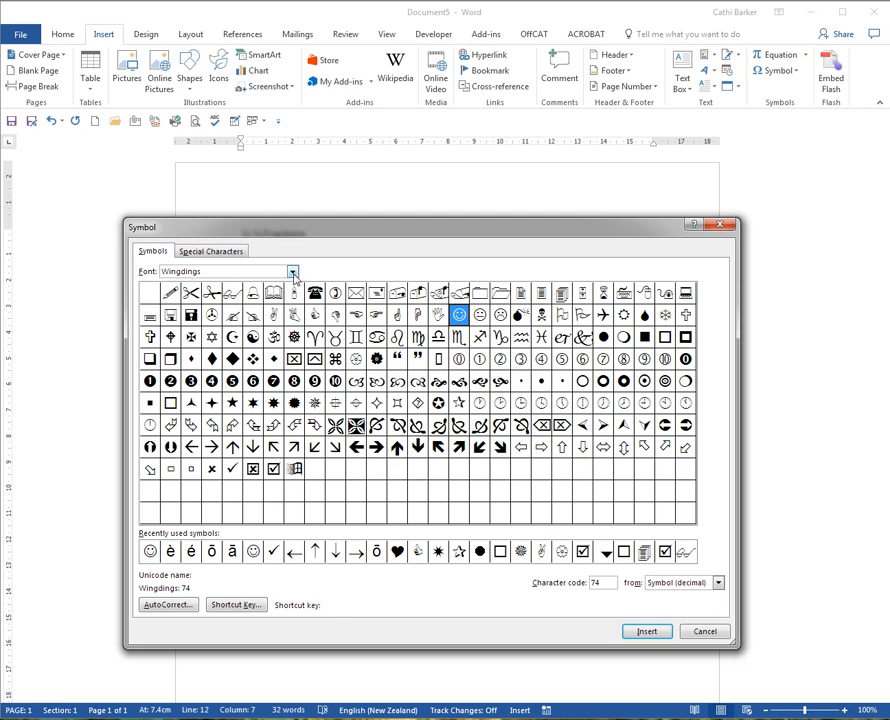
click(293, 273)
drag(293, 328, 298, 297)
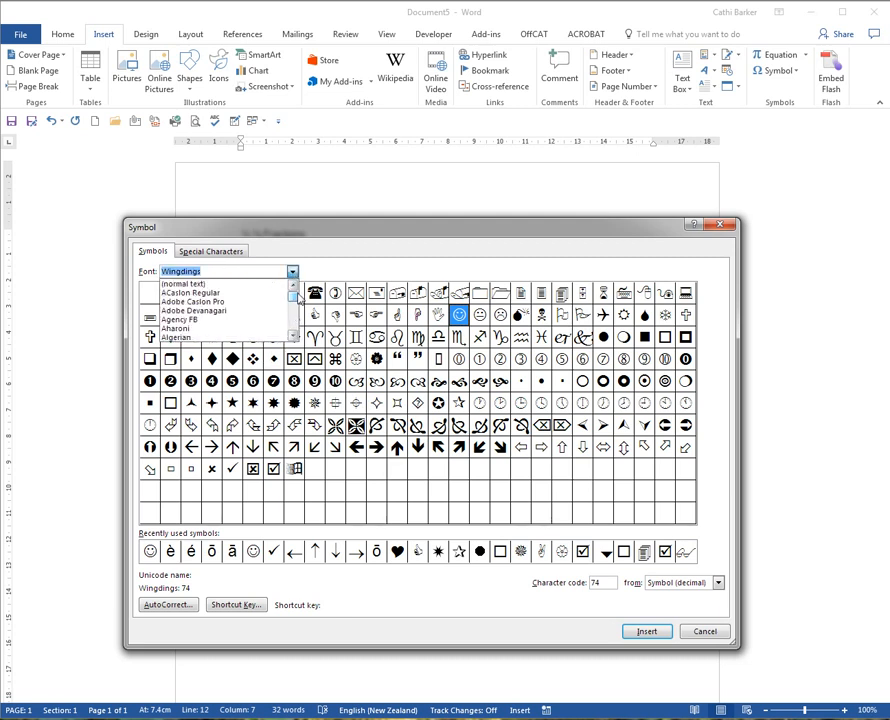
click(205, 284)
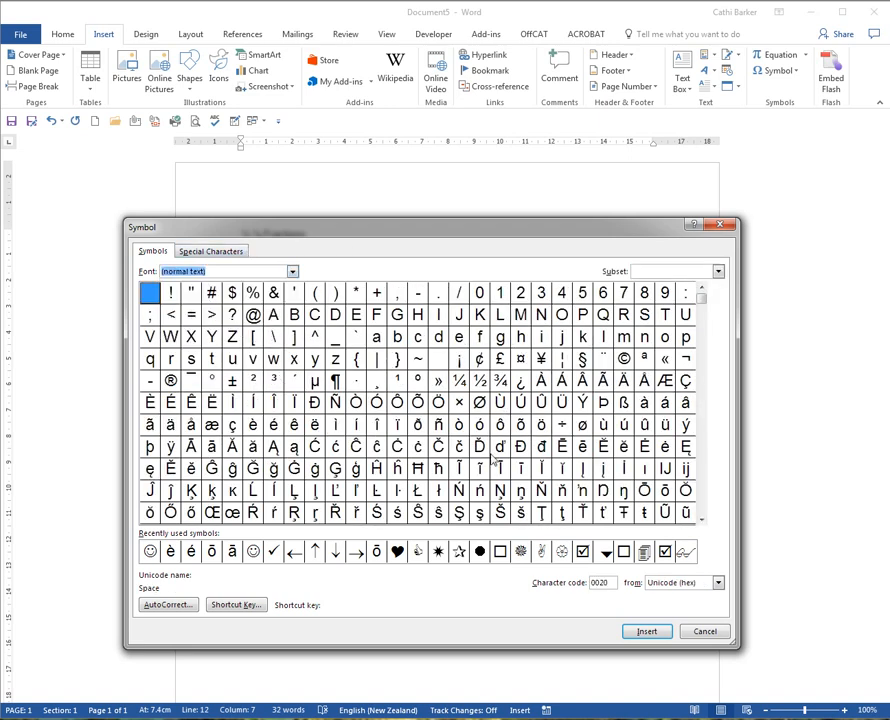
Insert the ā symbol after "Whakat" and complete the word with "ne".
drag(420, 235, 402, 391)
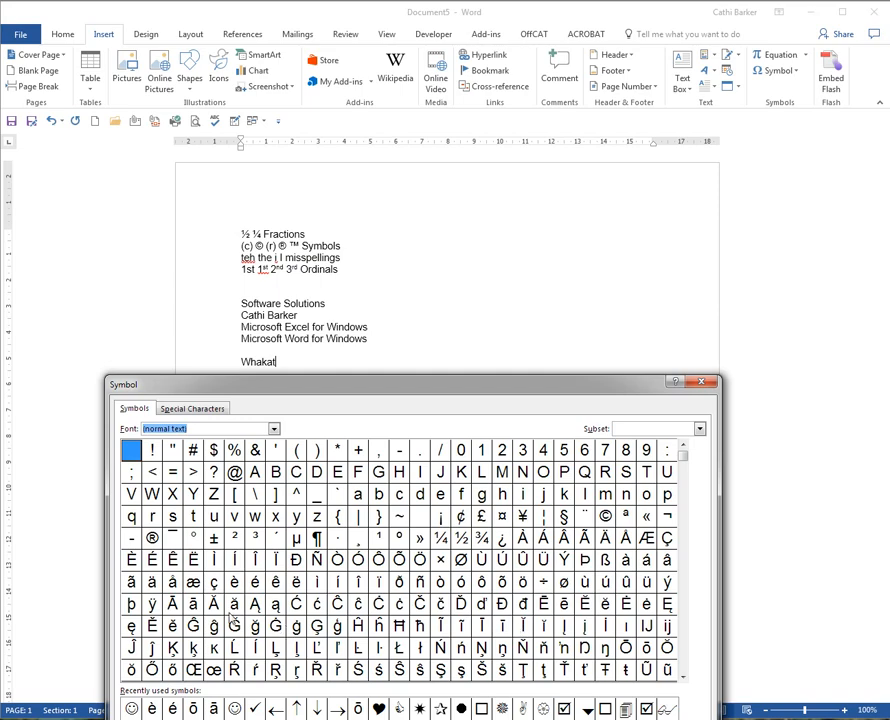
click(193, 604)
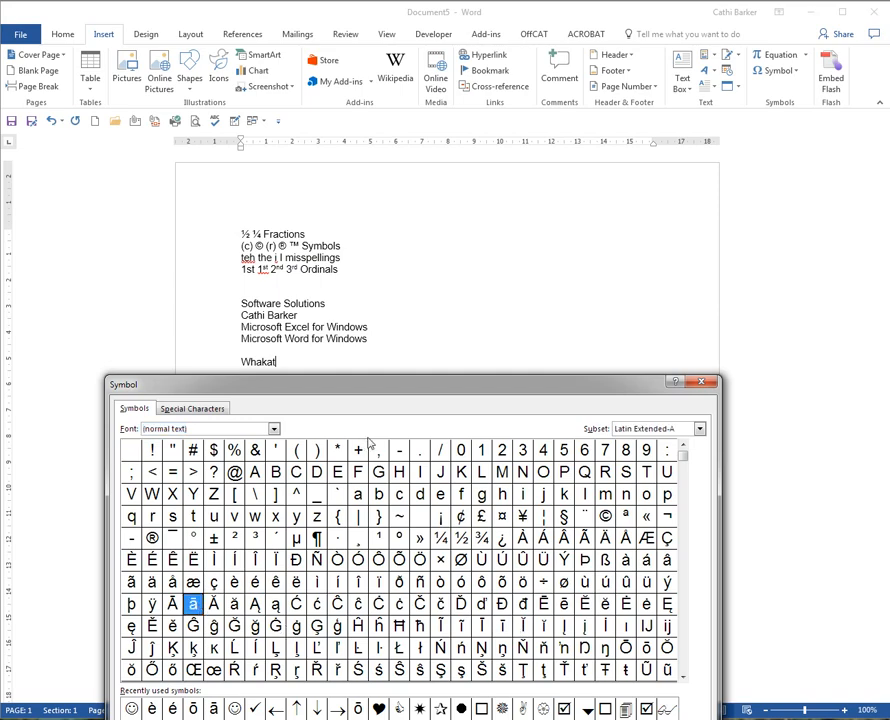
drag(390, 395, 587, 211)
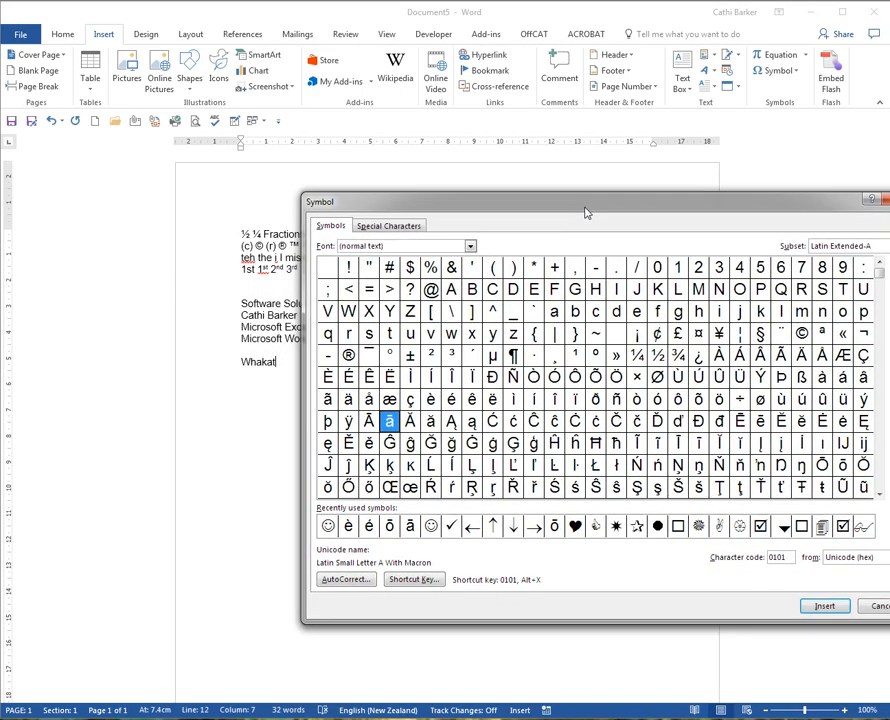
click(822, 607)
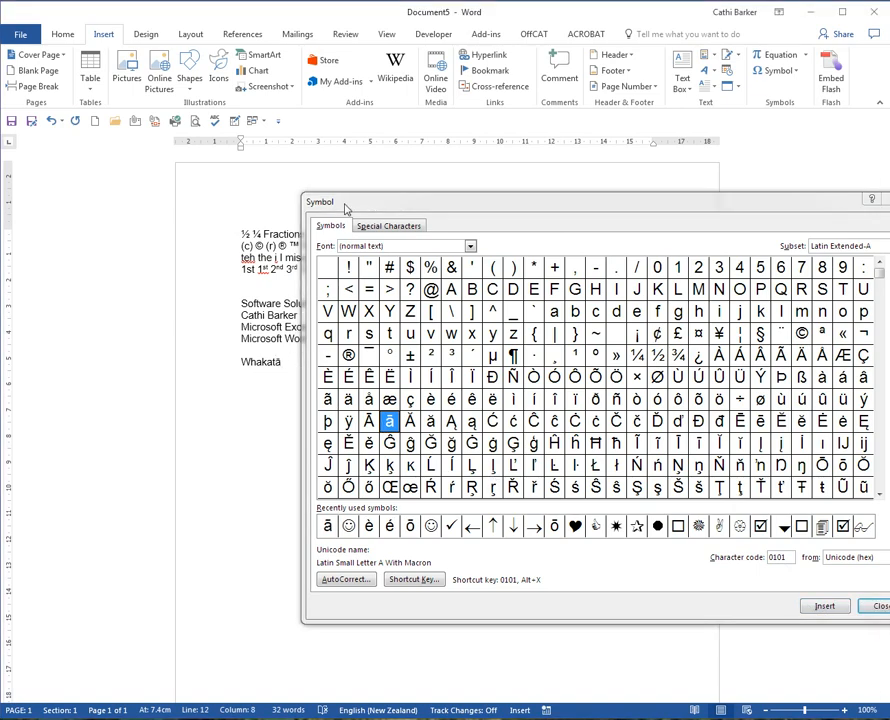
drag(316, 206, 476, 214)
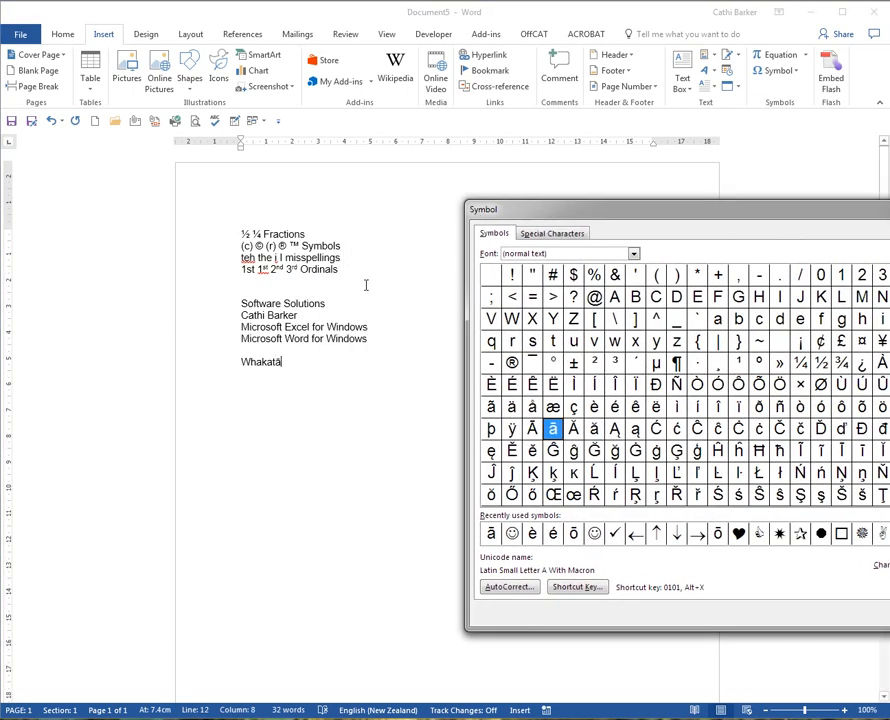
click(289, 364)
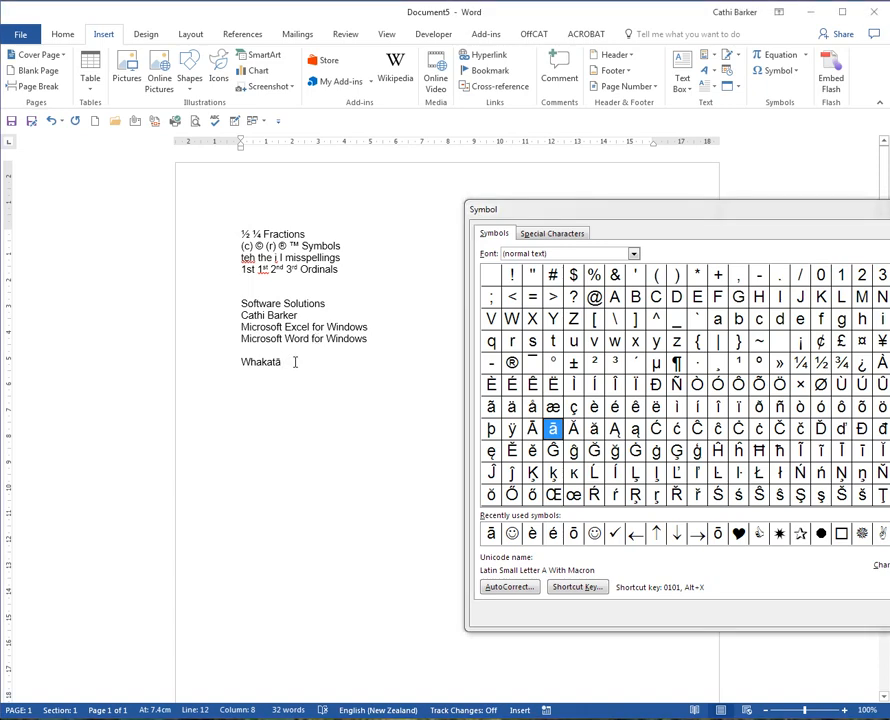
text(ne)
Add a formatted-text AutoCorrect entry that replaces "whakatane" with the document's word "Whakatāne" and accept the option changes.
drag(241, 362, 292, 366)
click(30, 37)
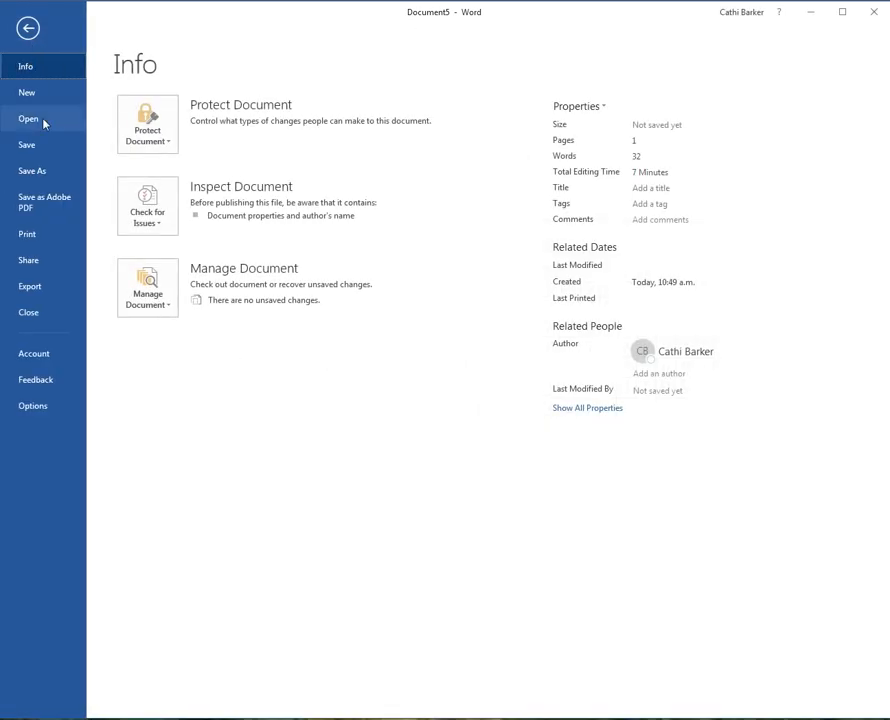
click(41, 413)
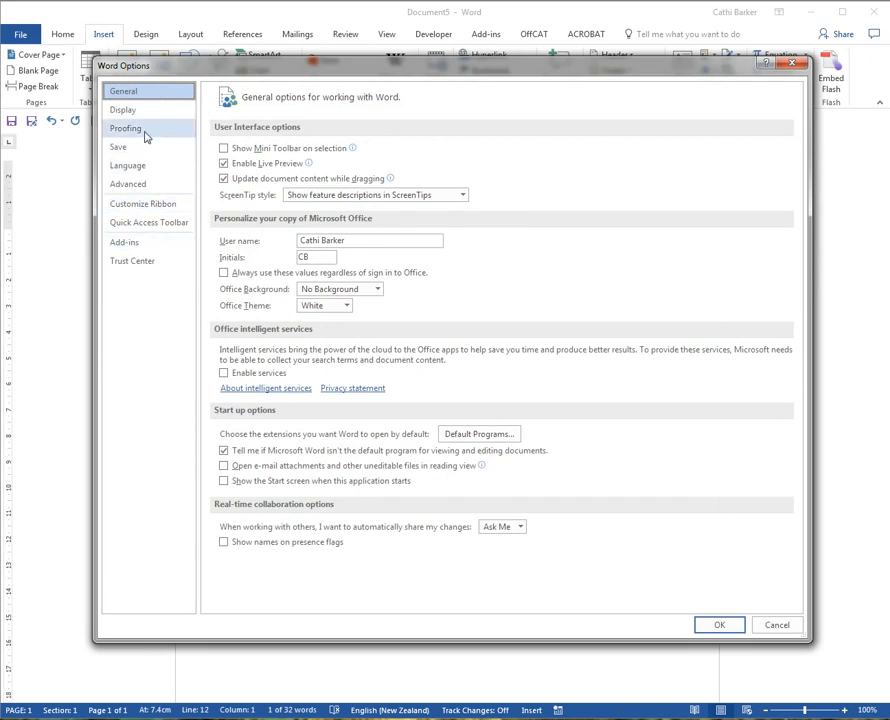
click(113, 127)
click(473, 153)
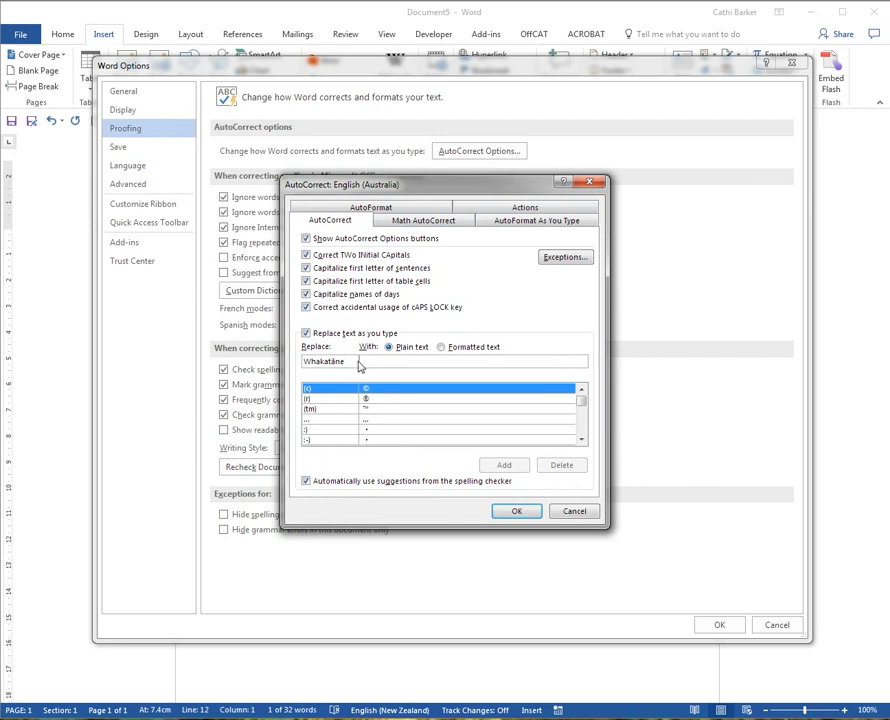
double_click(307, 362)
text(whaka)
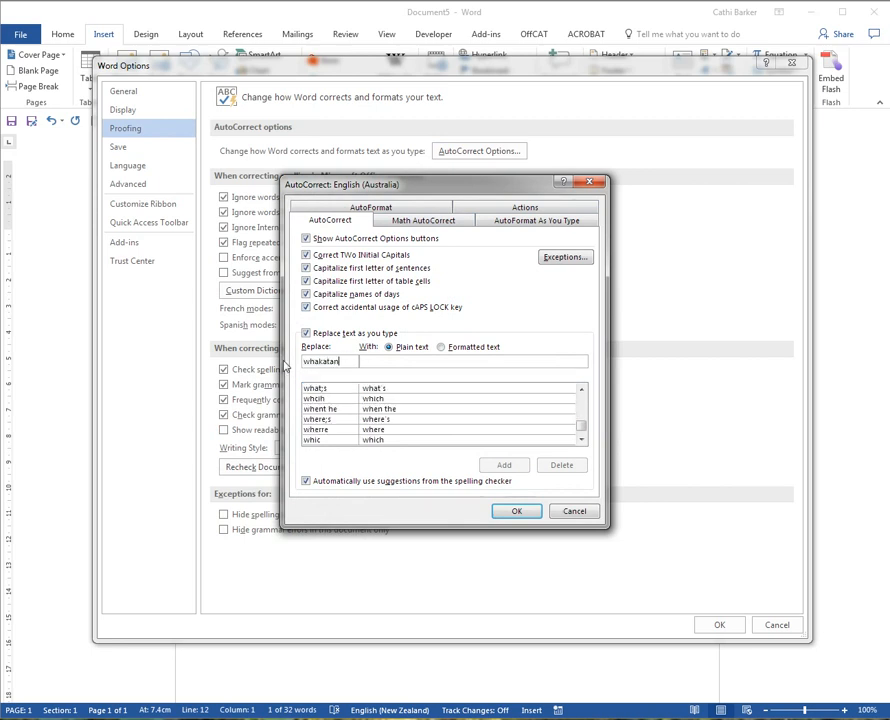
click(441, 347)
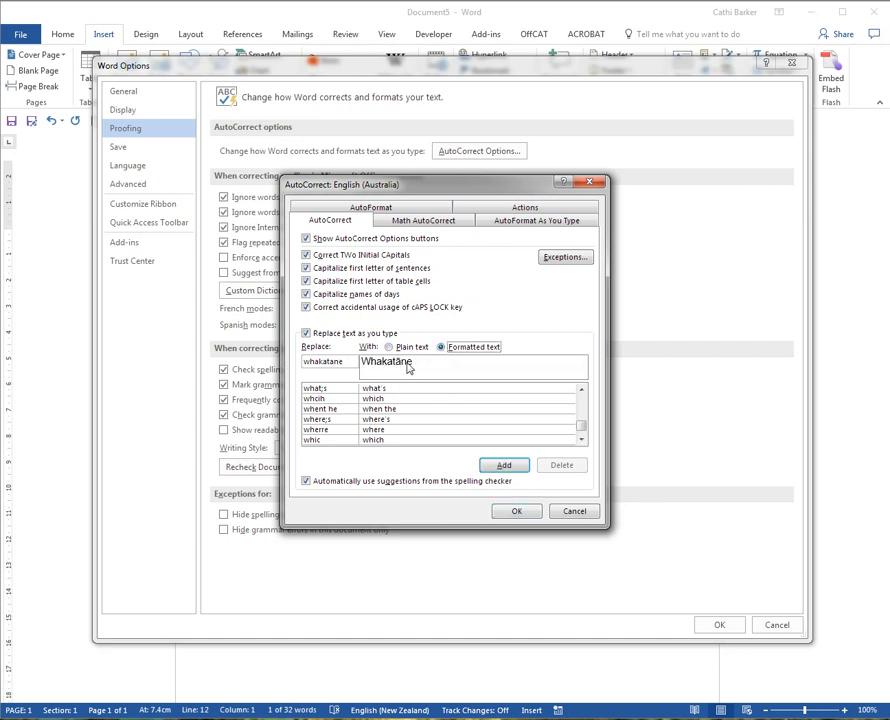
click(504, 465)
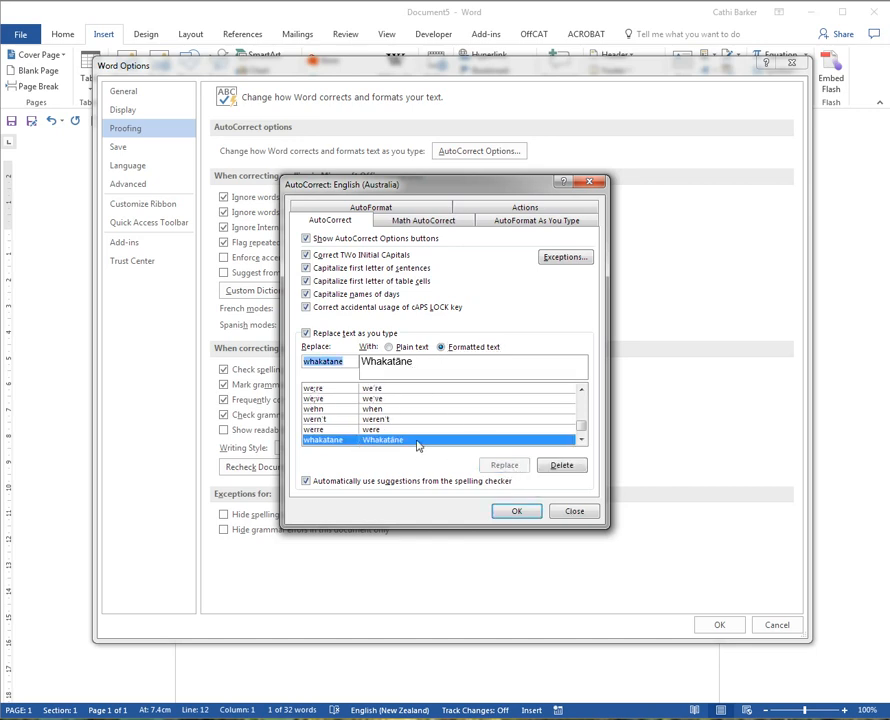
click(517, 512)
click(717, 625)
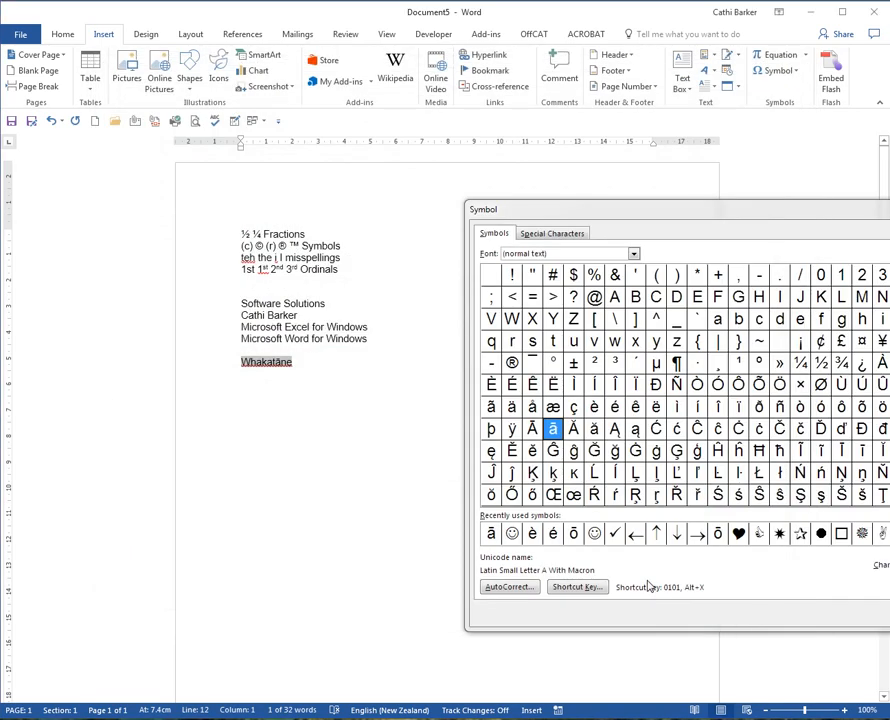
Enter "whakatane" below the existing "Whakatāne", separated by a blank line, so AutoCorrect replaces it.
click(378, 390)
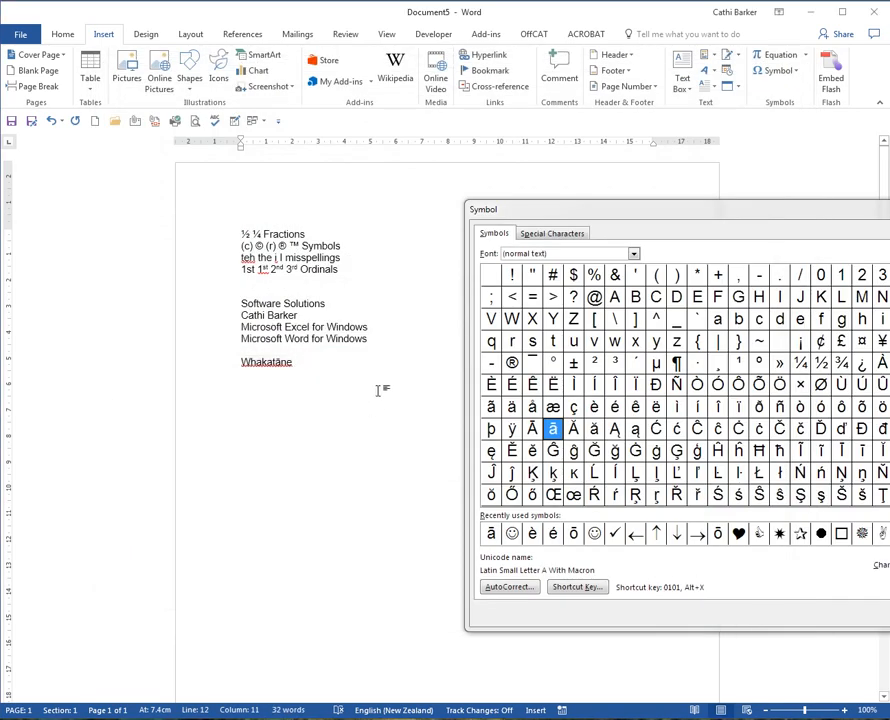
key(Return)
key(Return)
text(whakata)
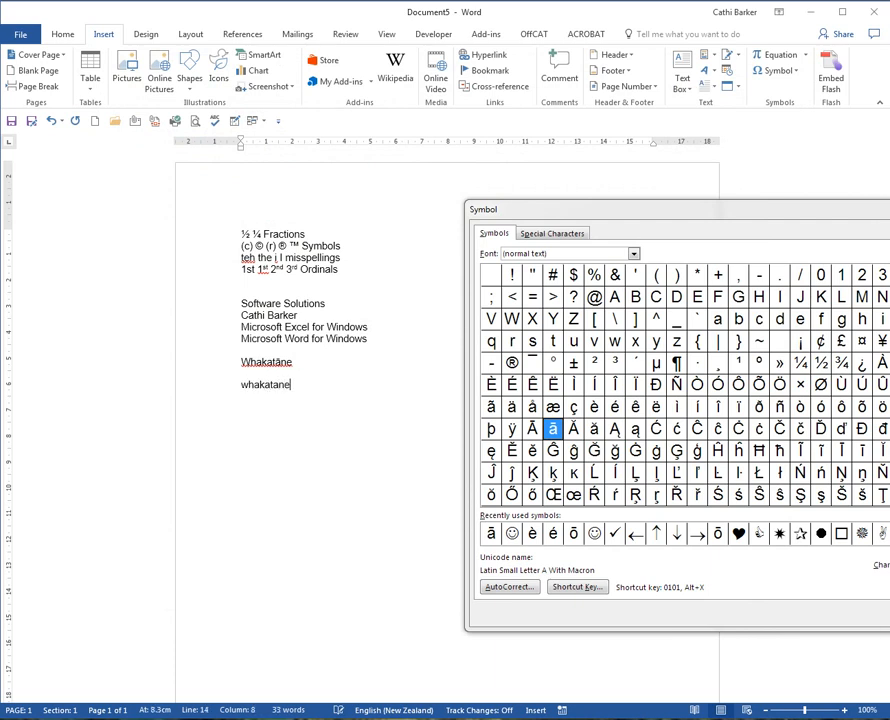
text(ne)
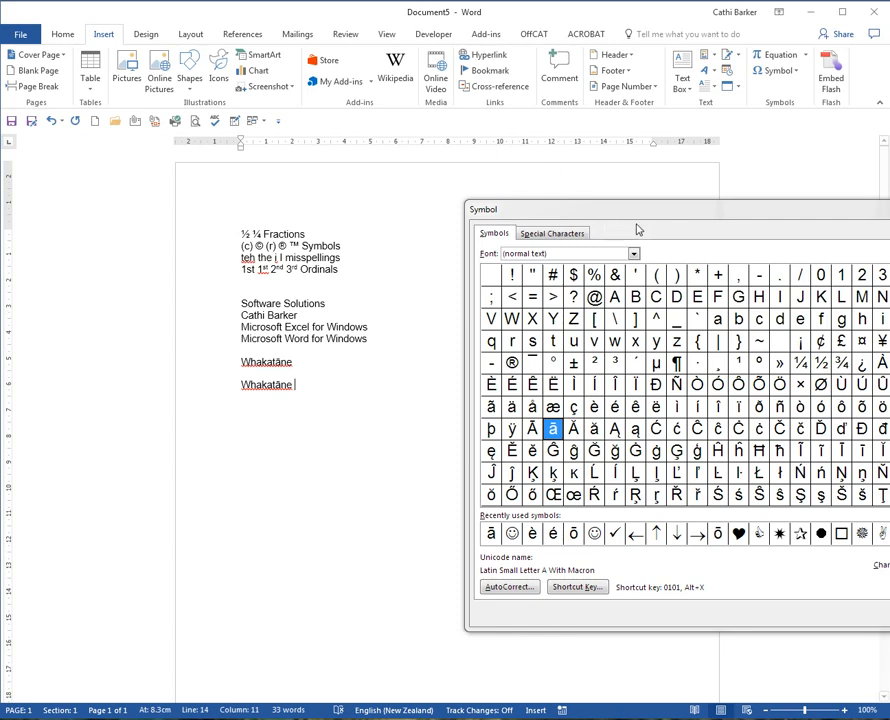
Begin a first name on a new line below the second "Whakatāne" and insert é as its fifth letter from the Symbol dialog.
drag(644, 216, 379, 204)
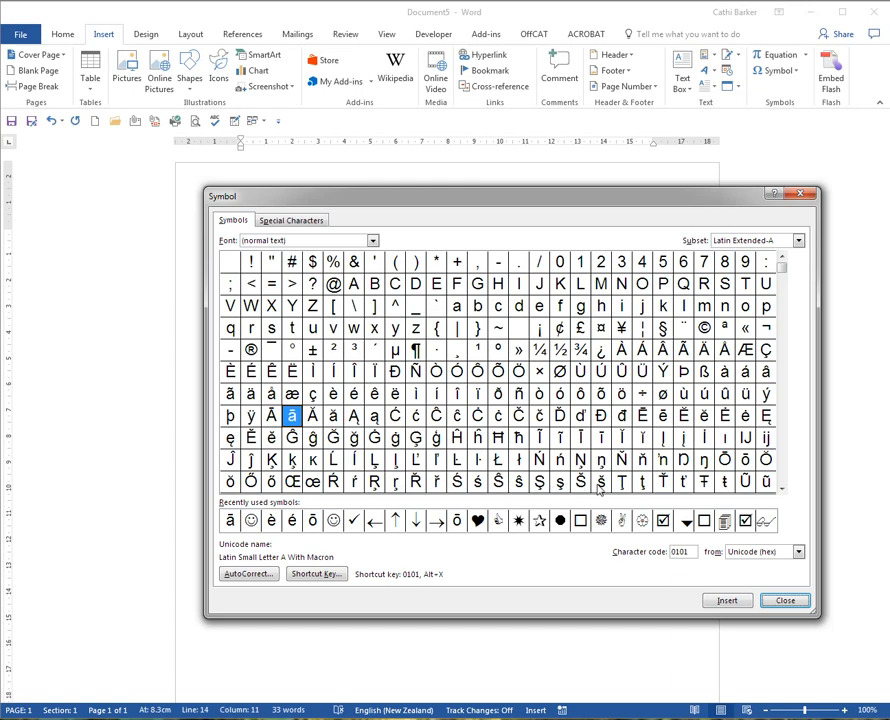
drag(439, 198, 604, 171)
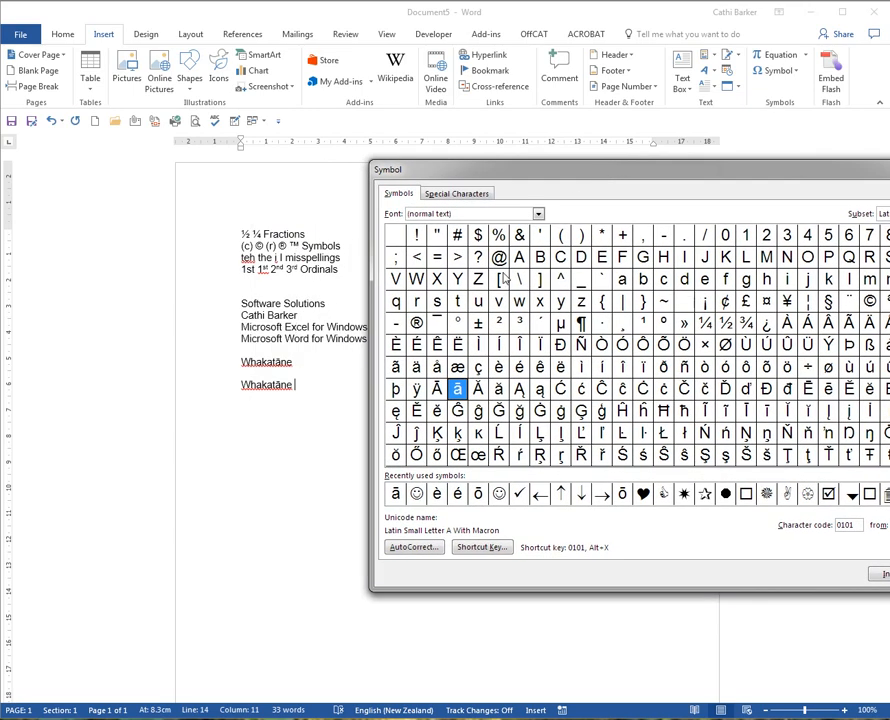
click(292, 401)
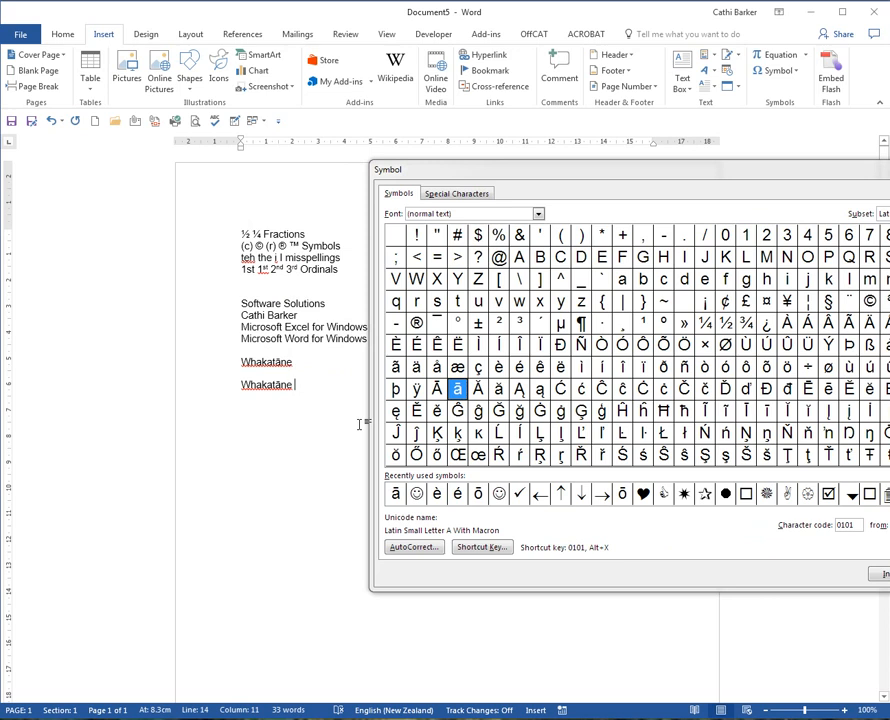
key(Return)
text(There)
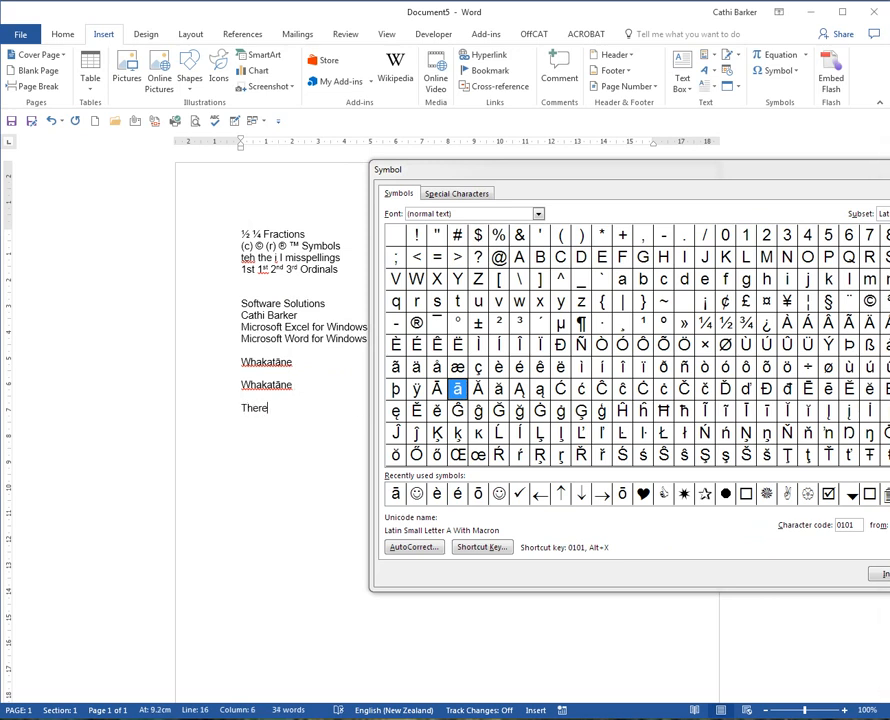
key(BackSpace)
click(519, 367)
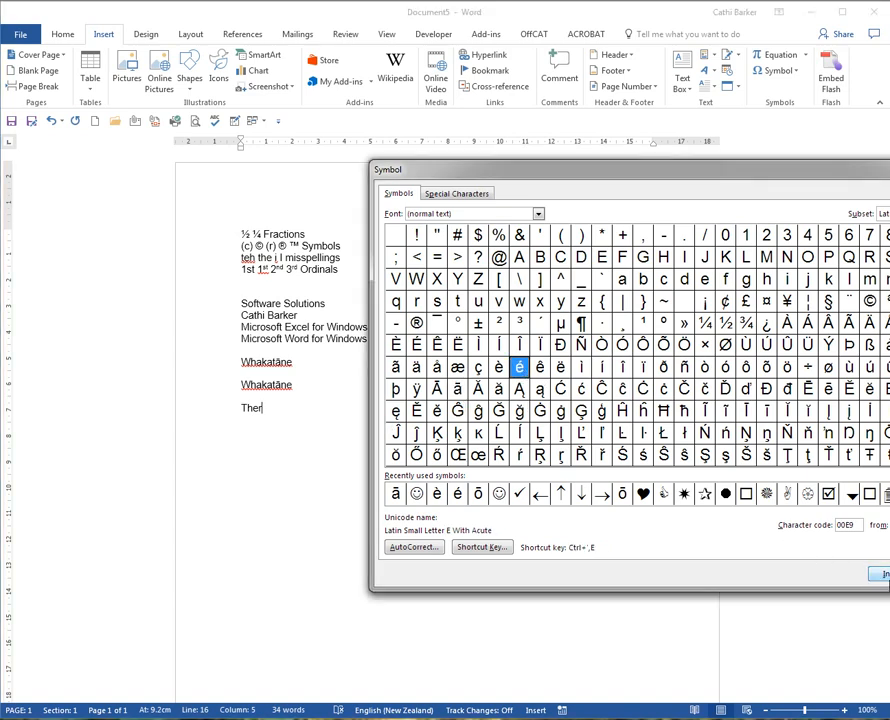
click(878, 578)
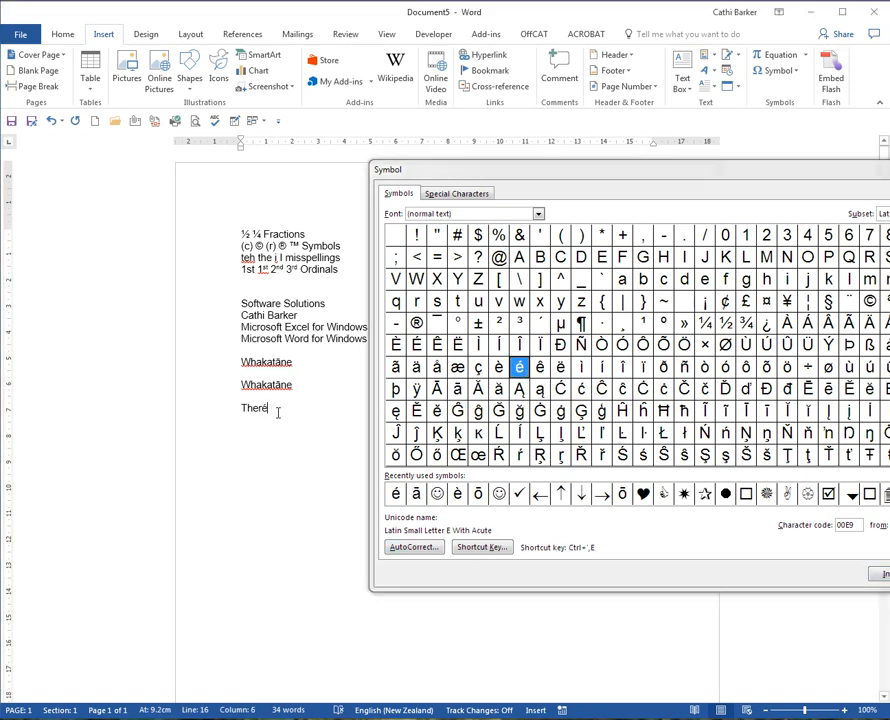
Finish the first name with "s" and an inserted è, close the Symbol dialog and start a new paragraph.
text(s)
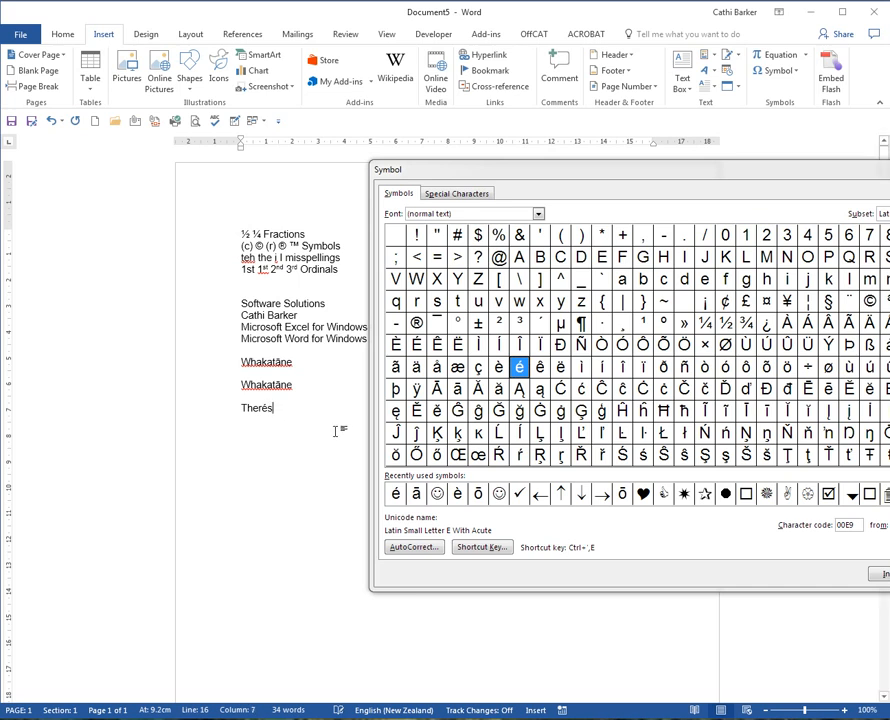
click(498, 368)
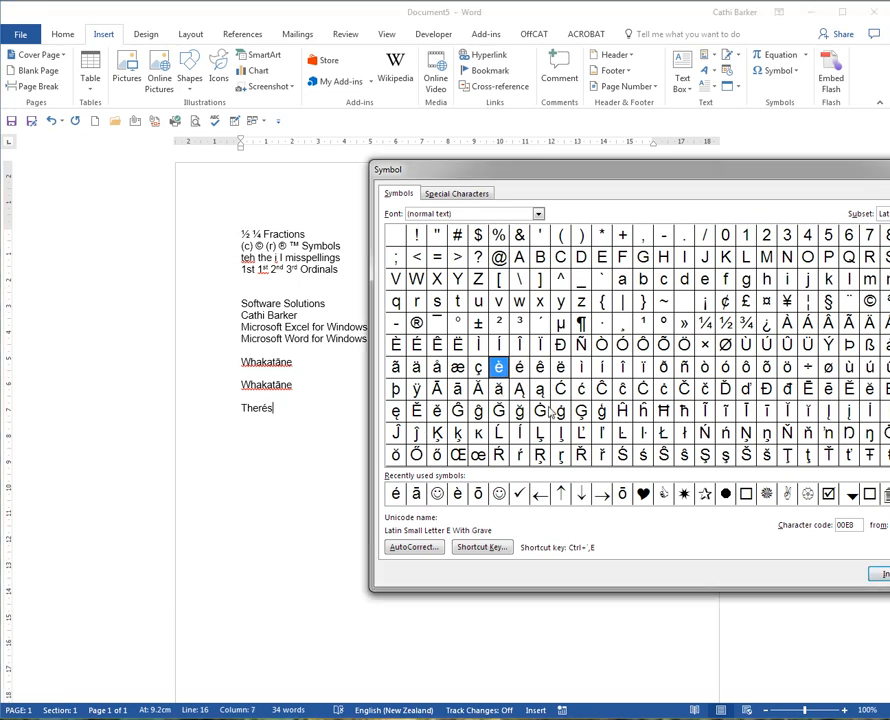
click(881, 574)
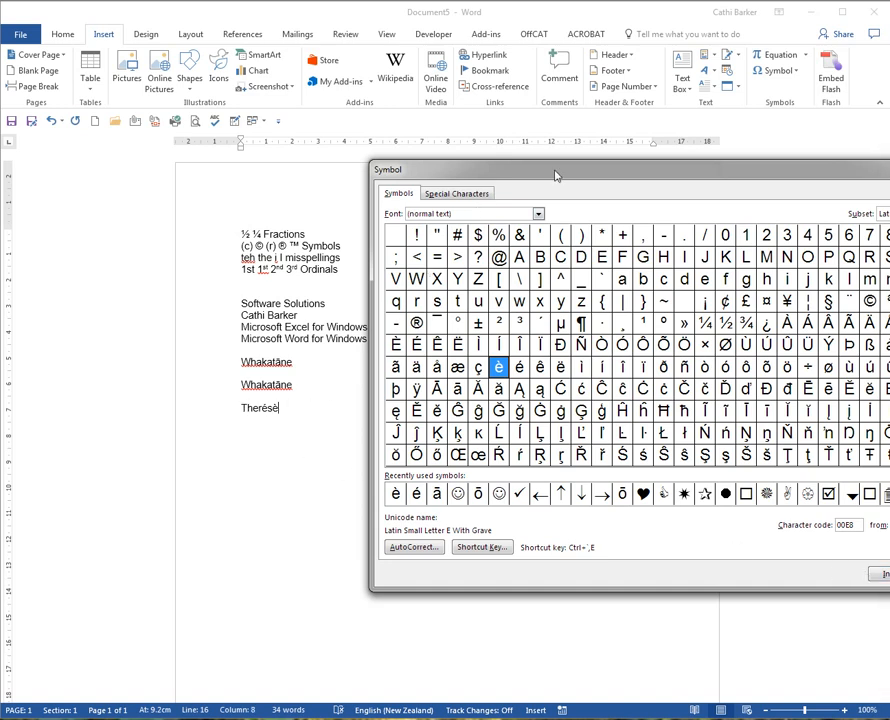
drag(555, 175, 309, 179)
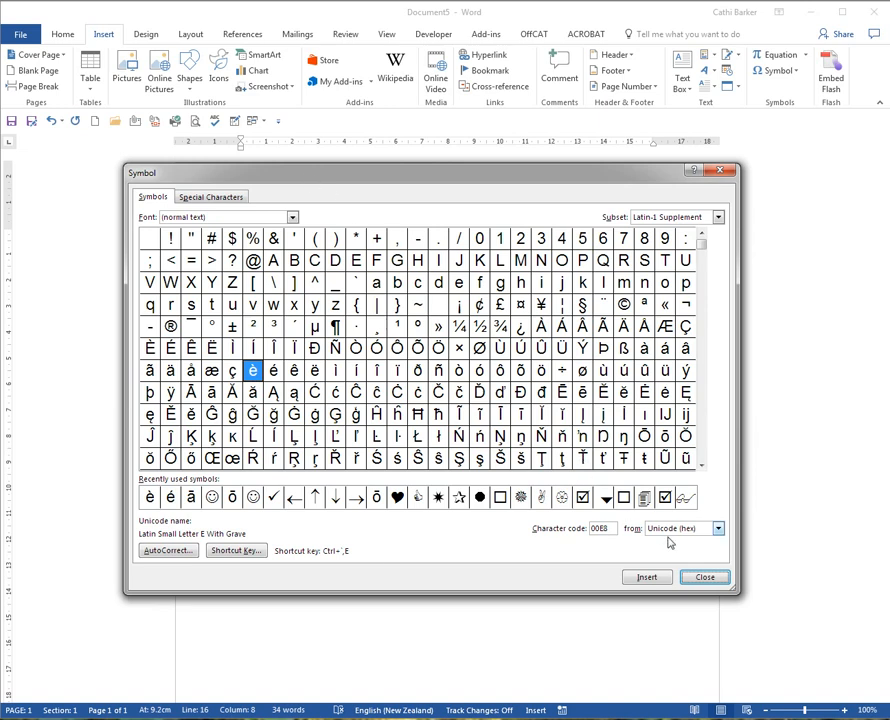
click(708, 578)
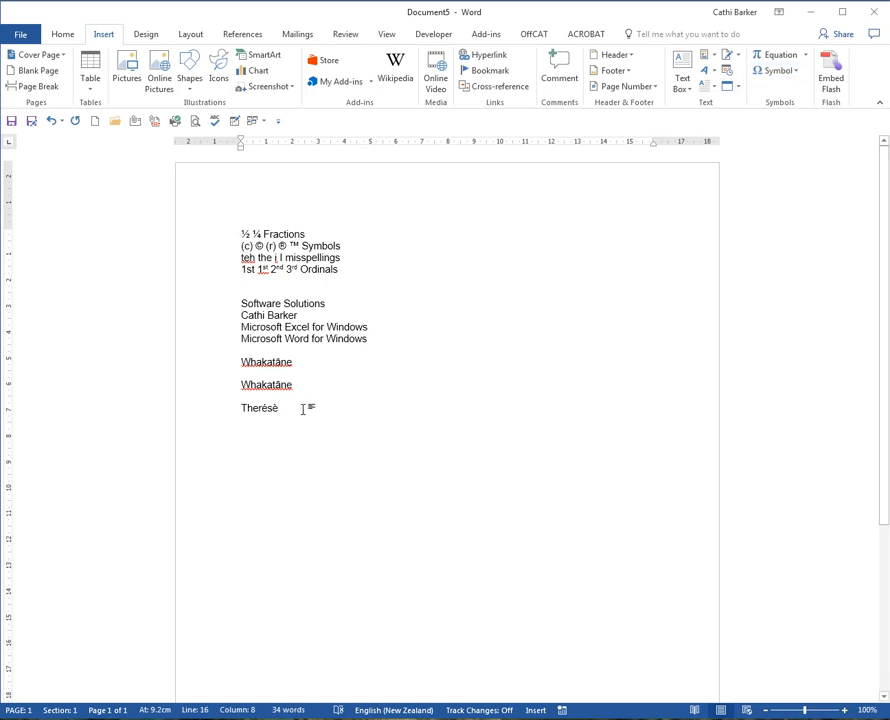
key(Return)
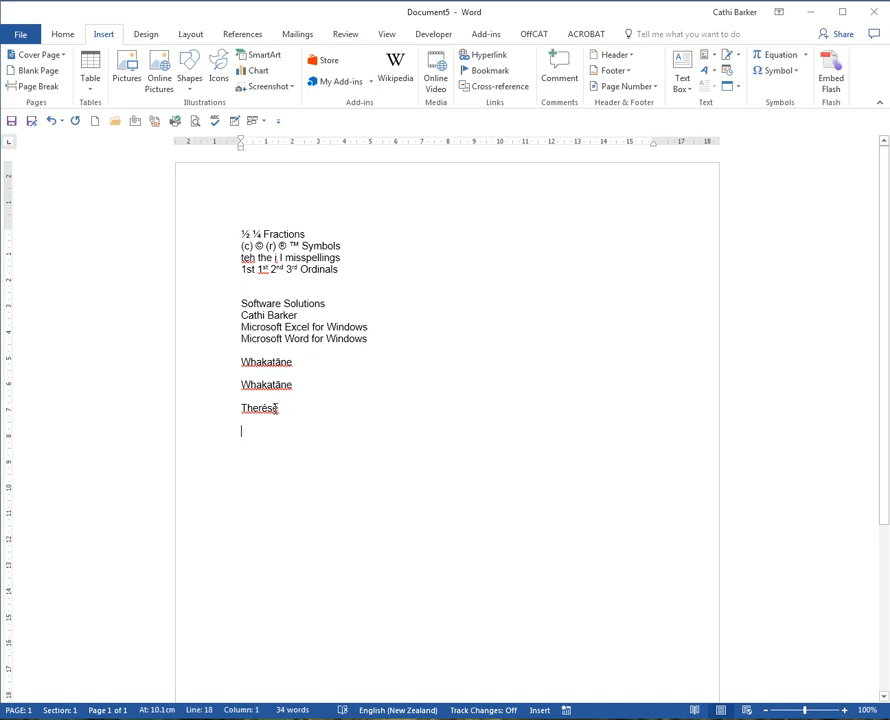
Add a formatted-text AutoCorrect entry that replaces the unaccented, lowercase first name with the document's accented version and accept the option changes.
drag(241, 408, 277, 415)
click(20, 34)
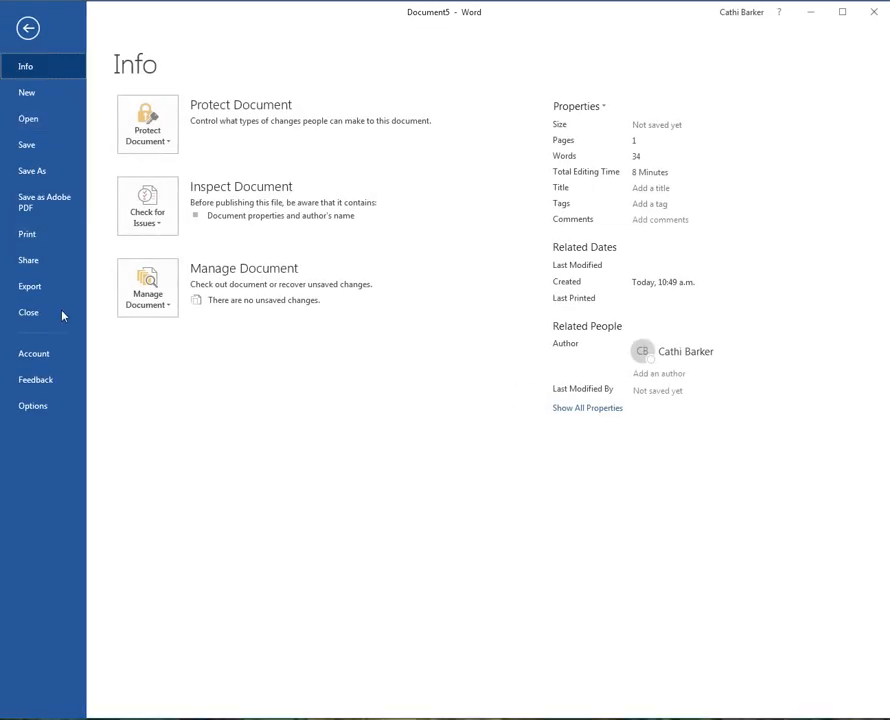
click(49, 408)
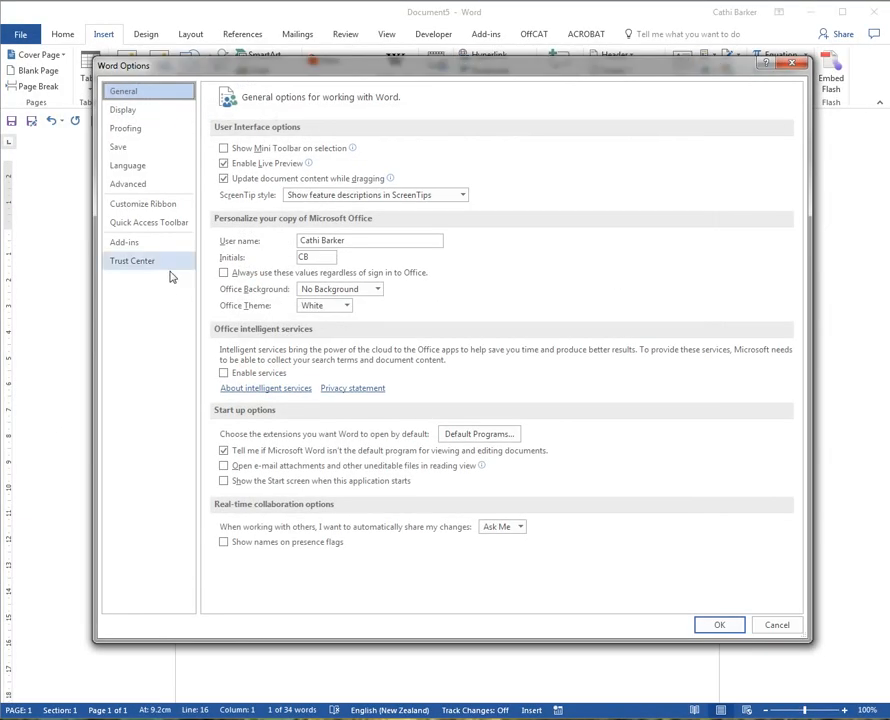
click(125, 128)
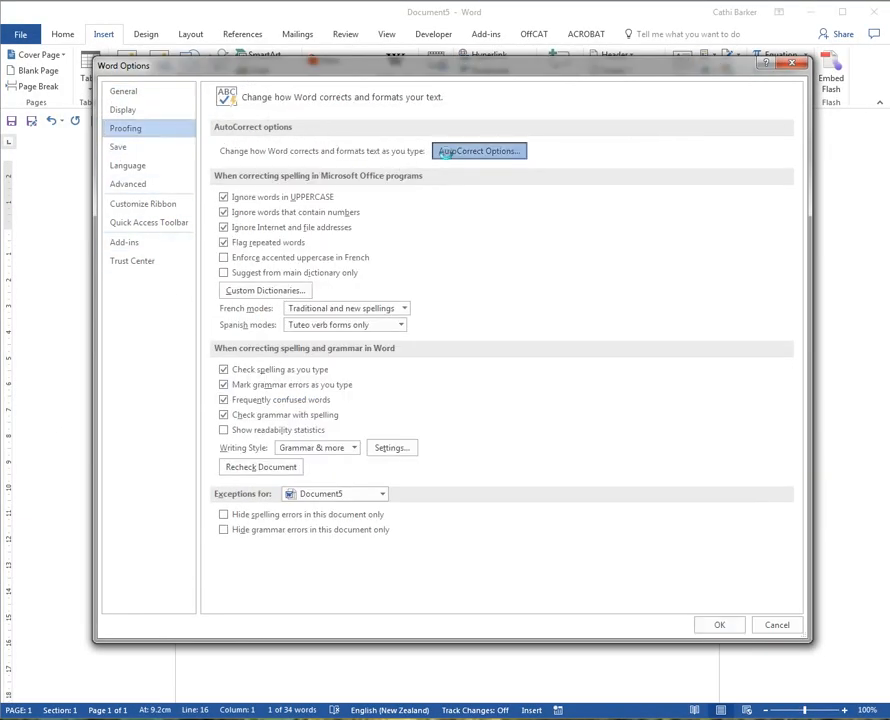
click(445, 152)
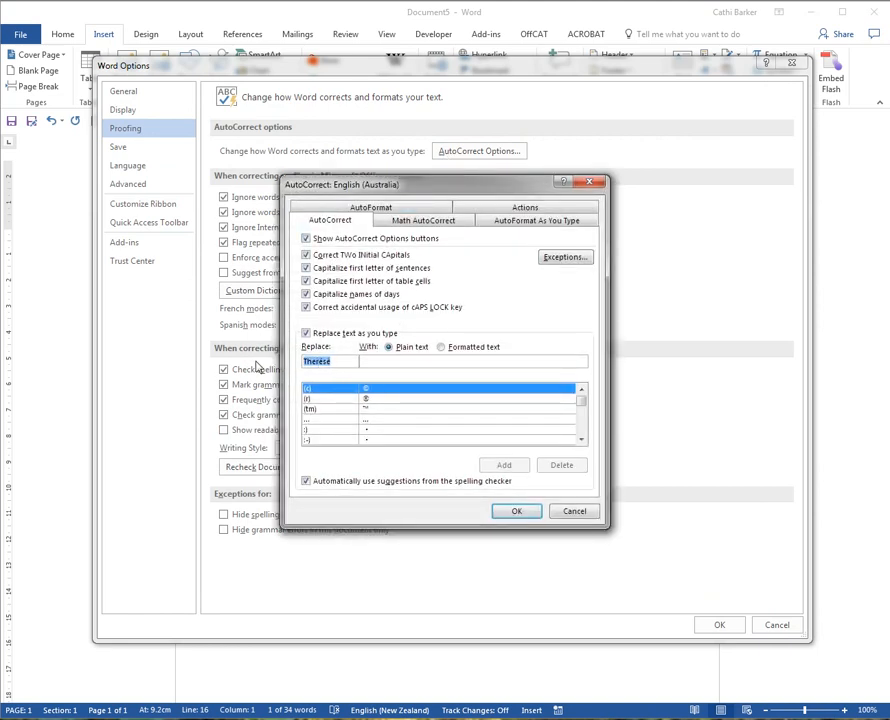
text(theree)
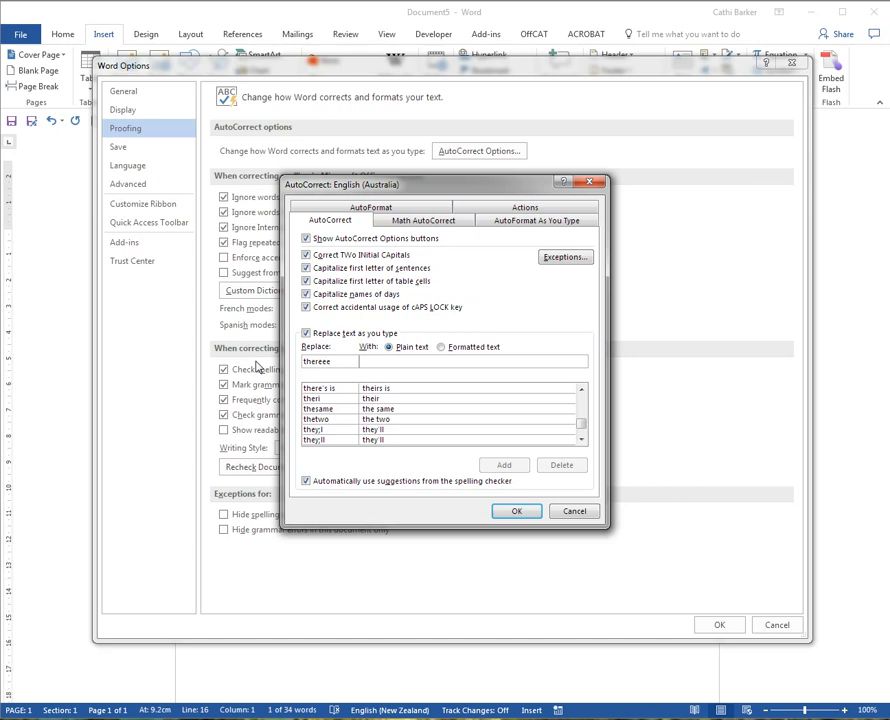
click(383, 361)
click(442, 348)
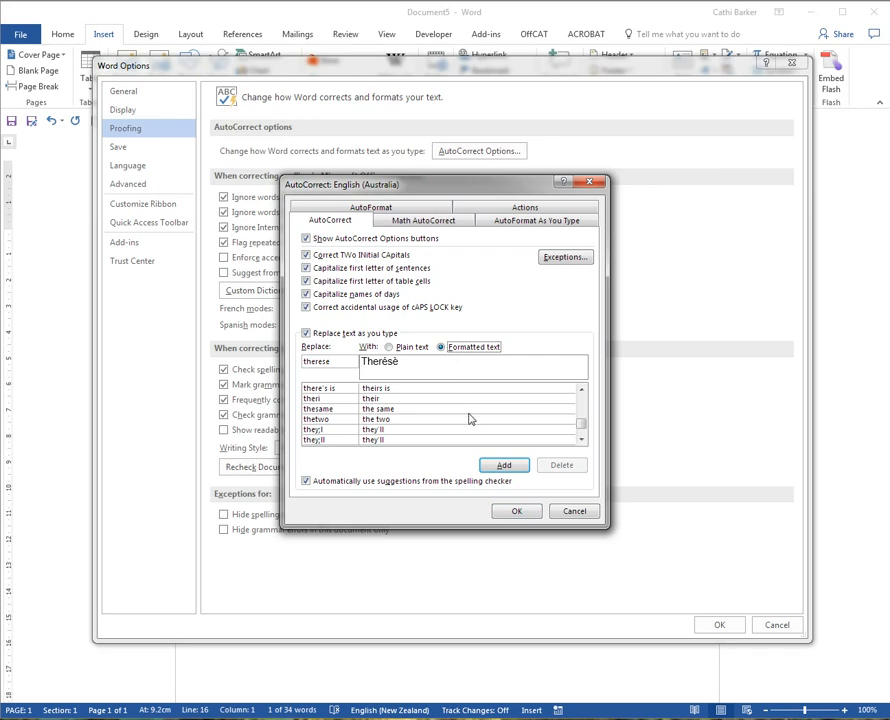
click(512, 467)
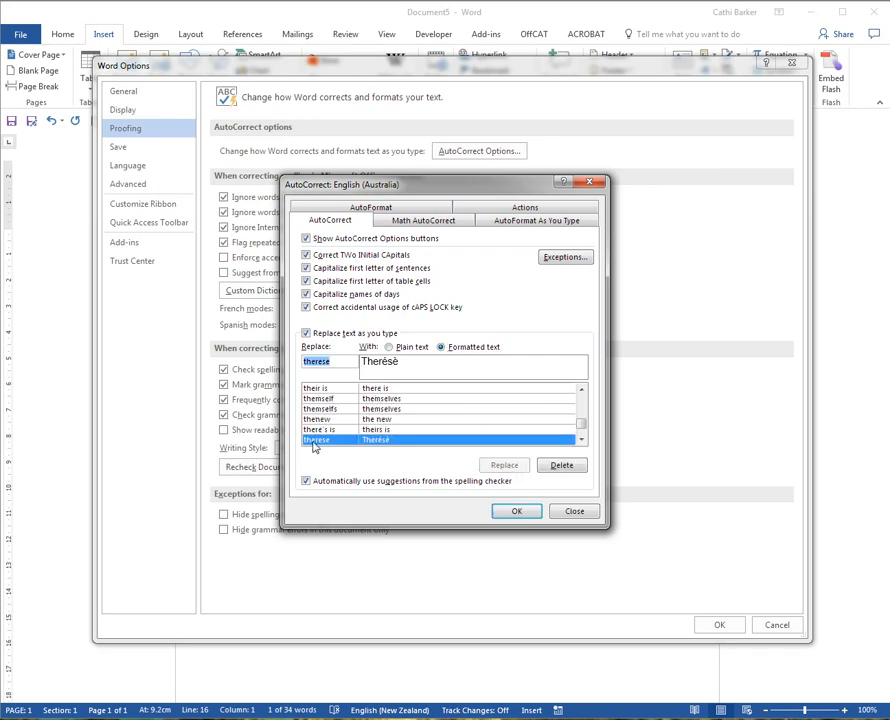
click(516, 512)
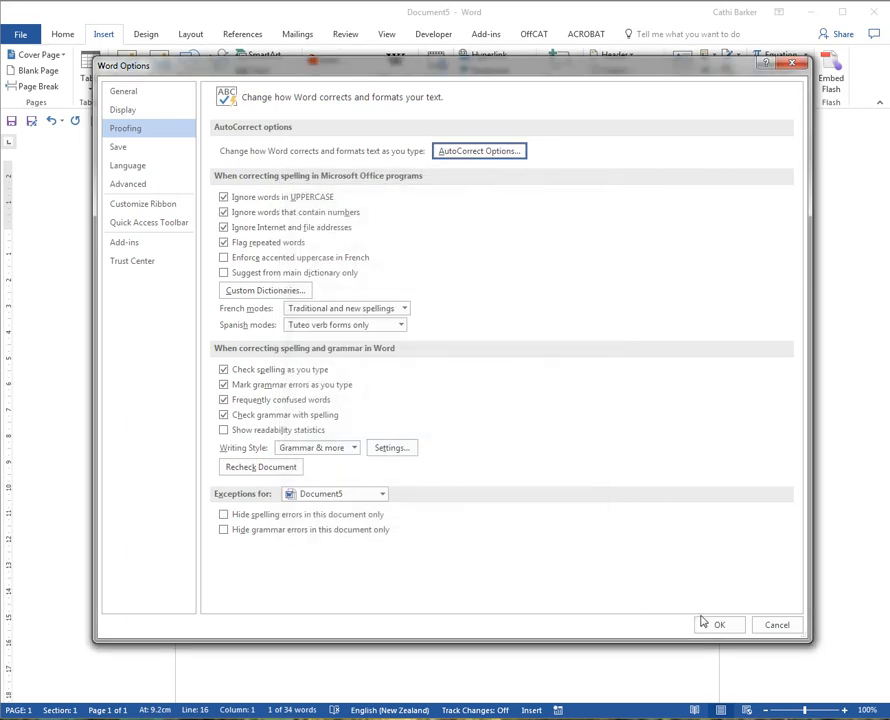
click(720, 624)
Enter the unaccented first name one blank line below the accented one so AutoCorrect replaces it, and start a new paragraph after another blank line.
click(349, 421)
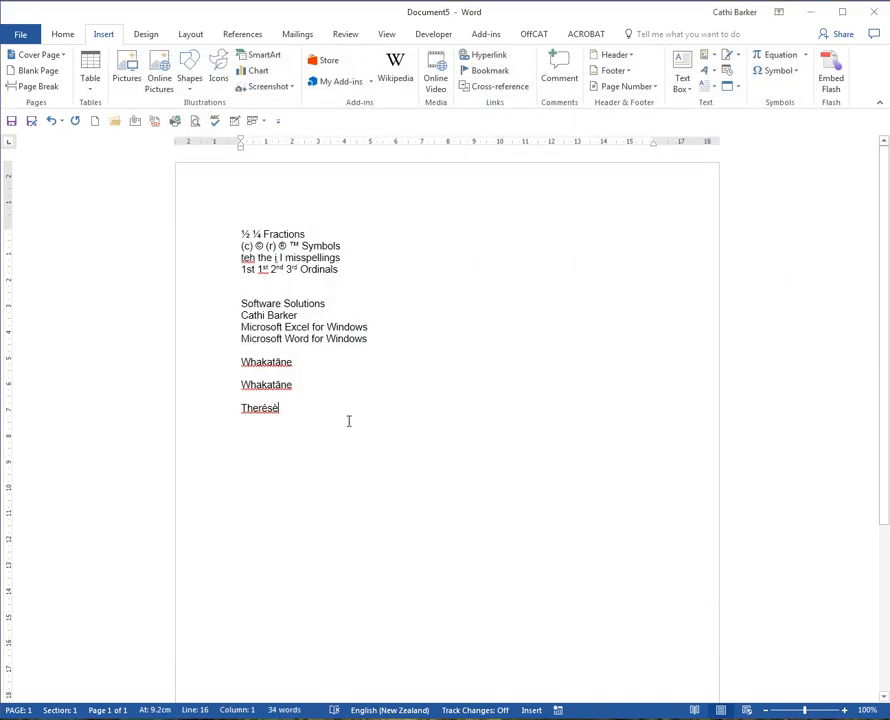
key(Return)
key(Return)
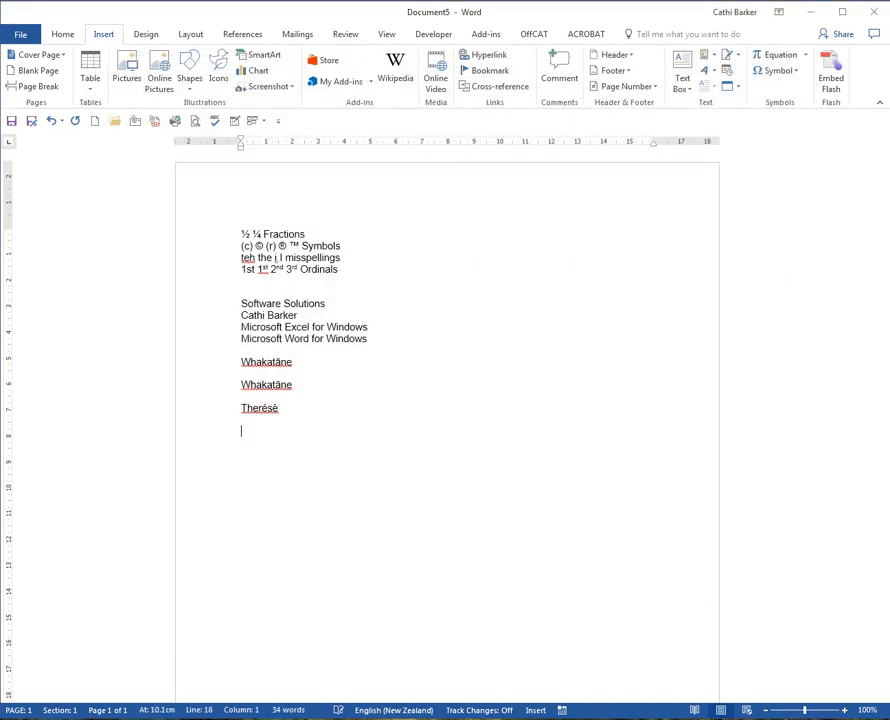
text(therese)
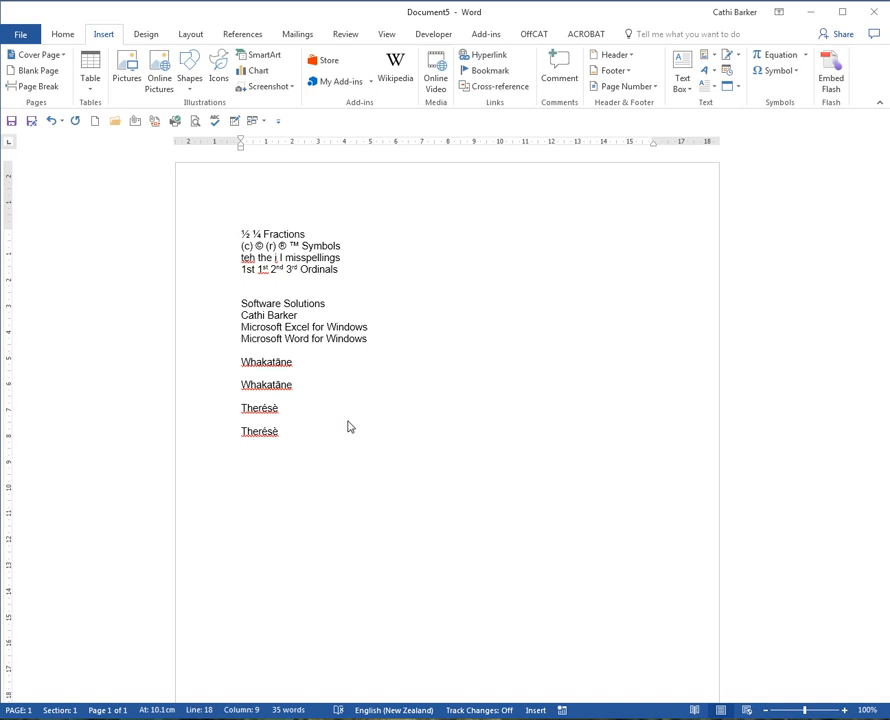
key(Return)
key(Return)
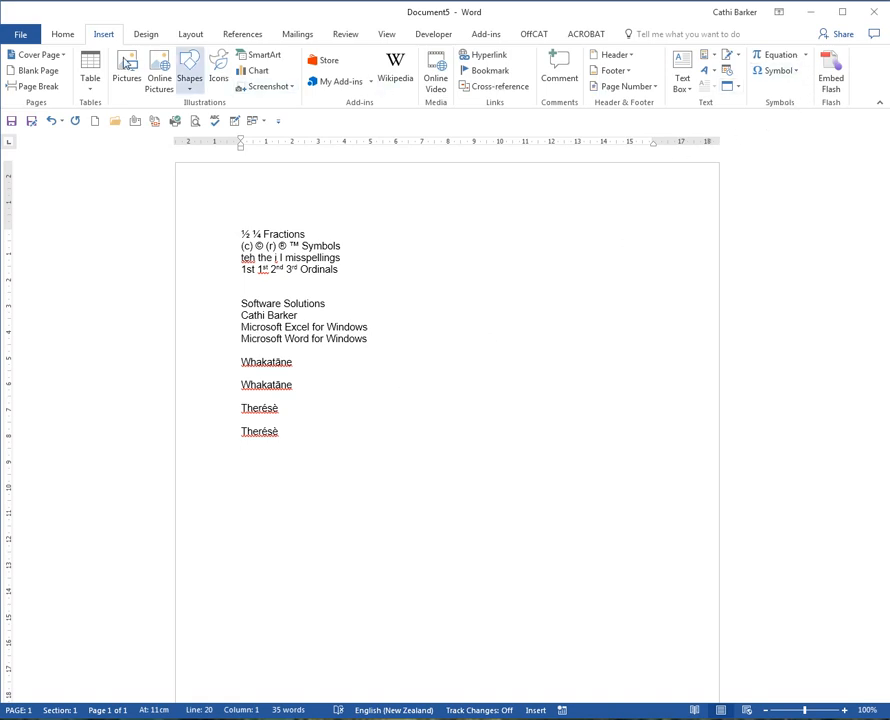
Assign the shortcut Alt+Ctrl+T to the Wingdings 252 tick symbol and use it to insert a tick on the empty last line.
click(793, 72)
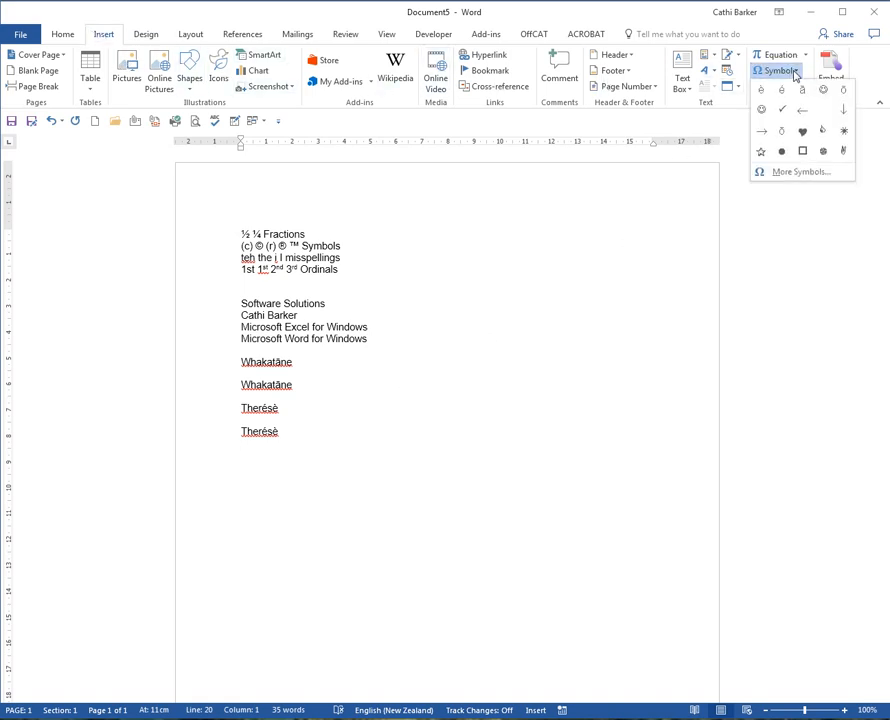
click(796, 172)
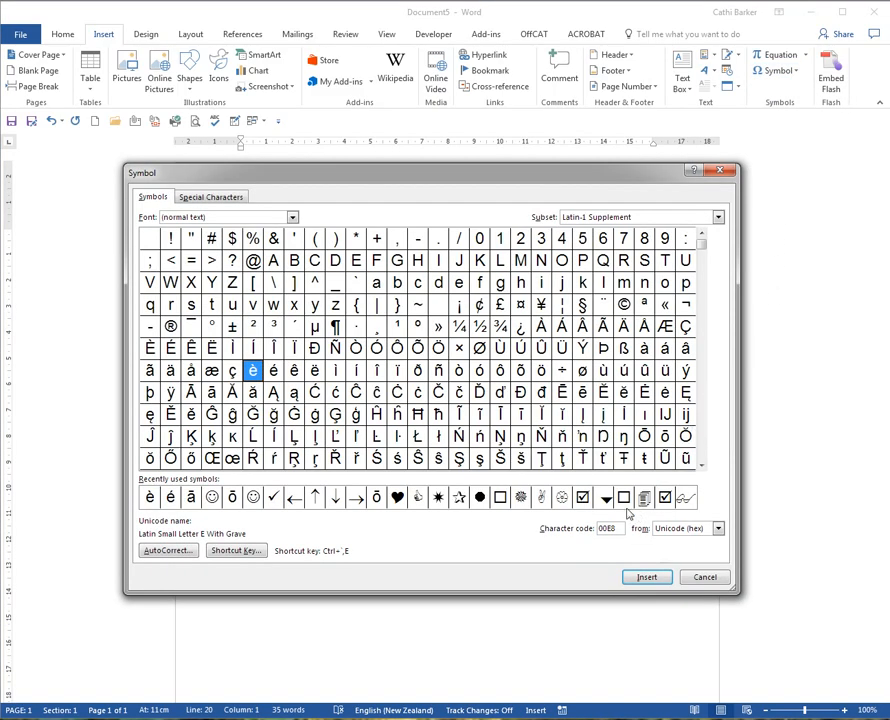
click(274, 498)
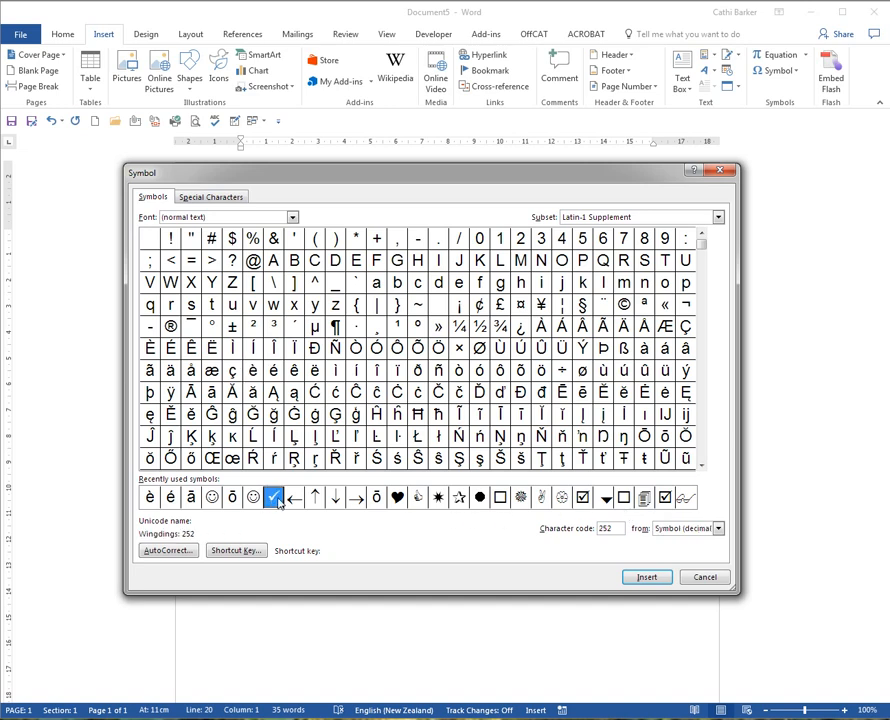
click(234, 552)
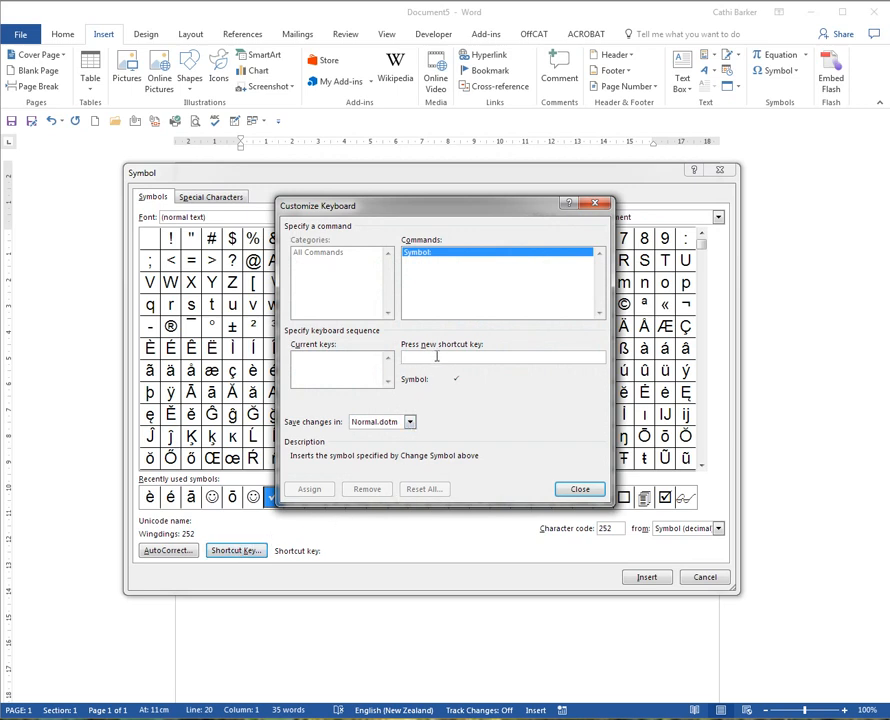
key(ctrl+shift+t)
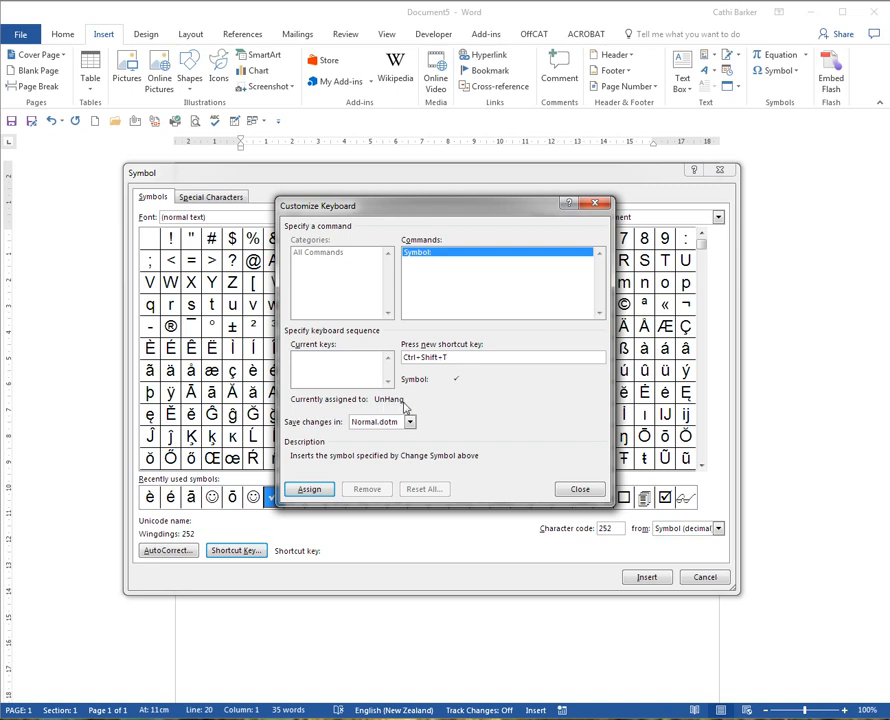
key(BackSpace)
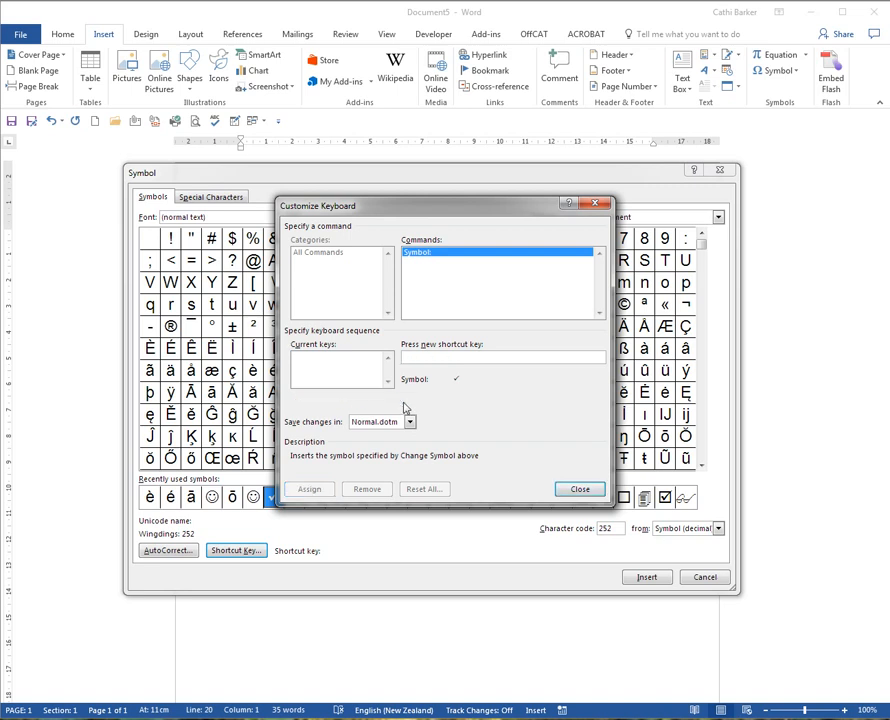
key(ctrl+alt+t)
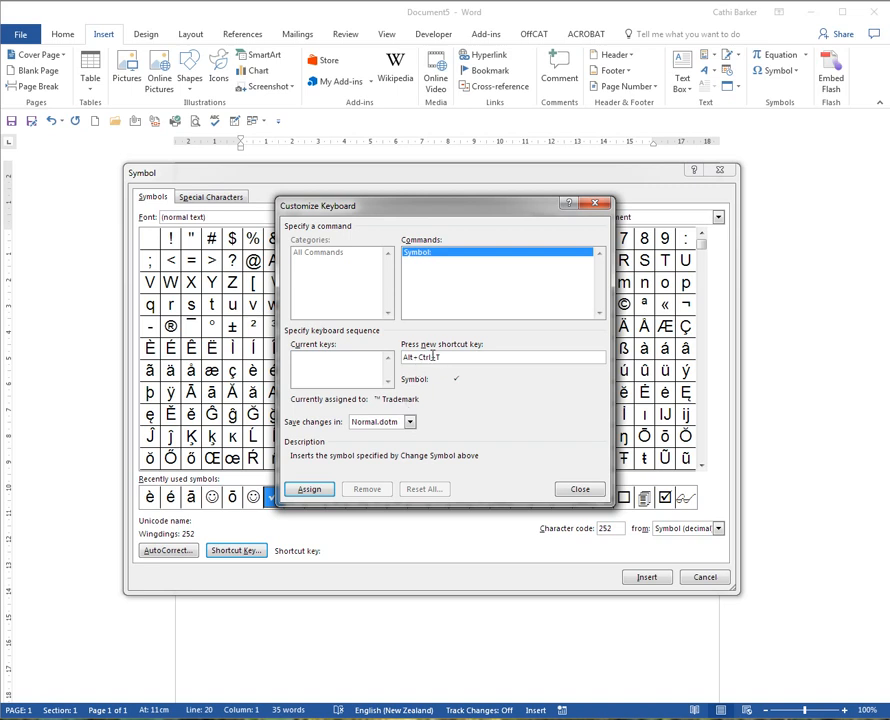
click(309, 488)
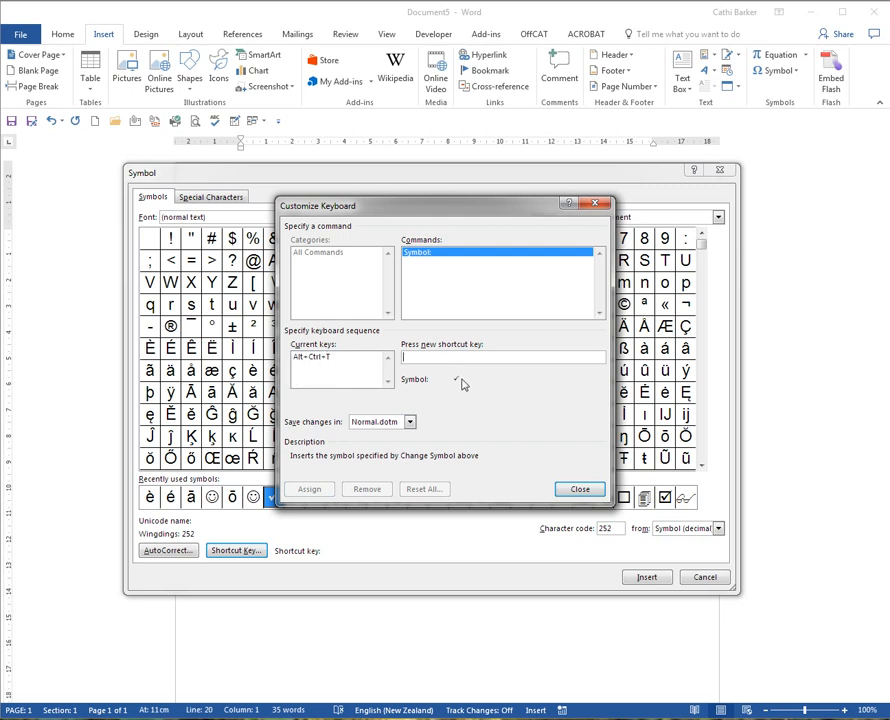
click(578, 489)
click(705, 577)
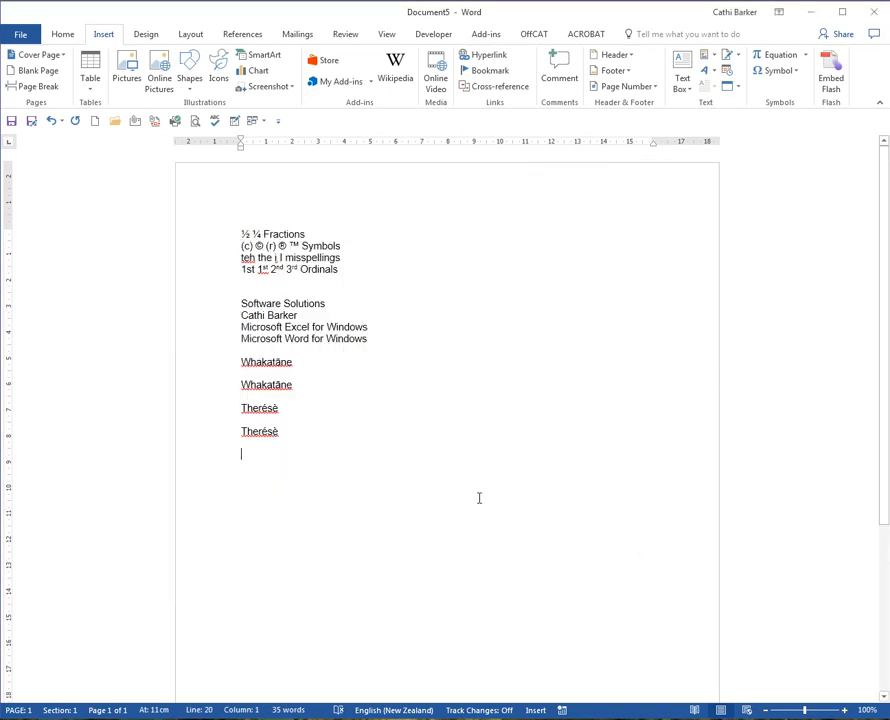
key(ctrl+alt+t)
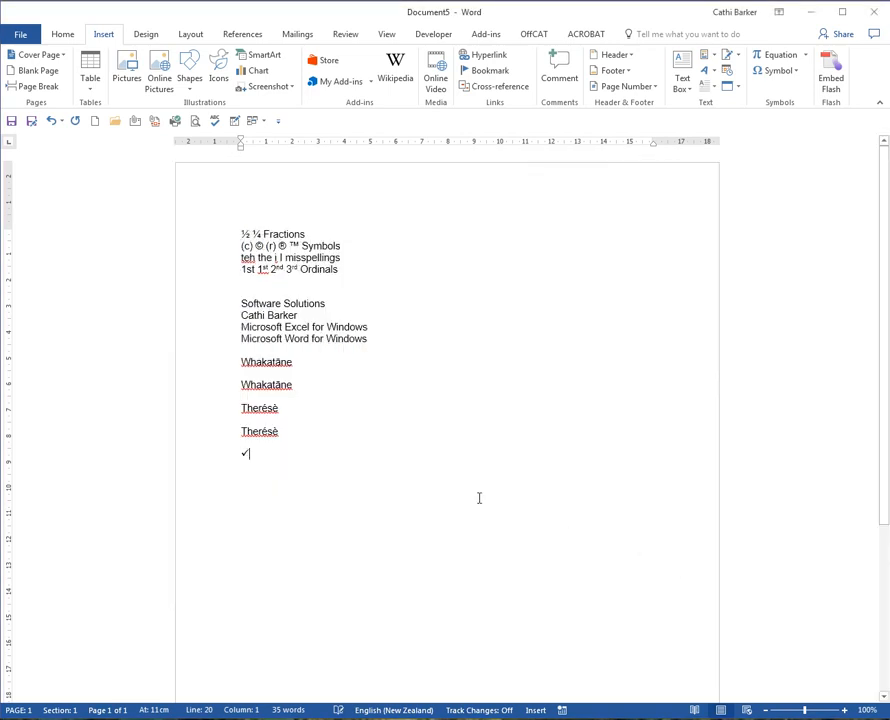